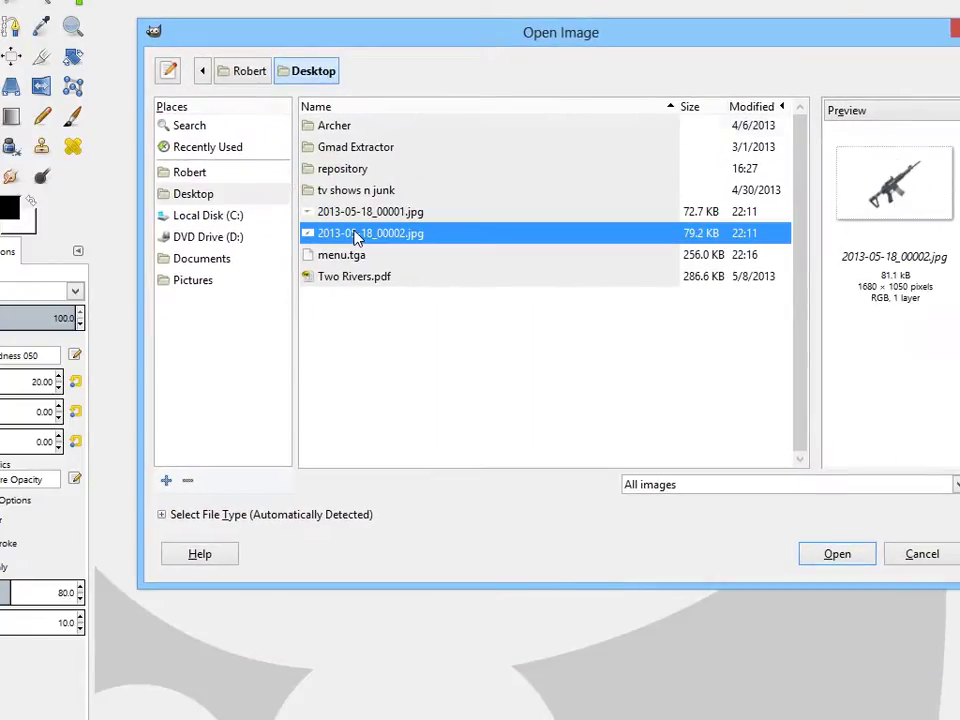
- Open the 2013-05-18_00001.jpg rifle picture from the Desktop
{"action": "left_click", "coordinate": [370, 214]}
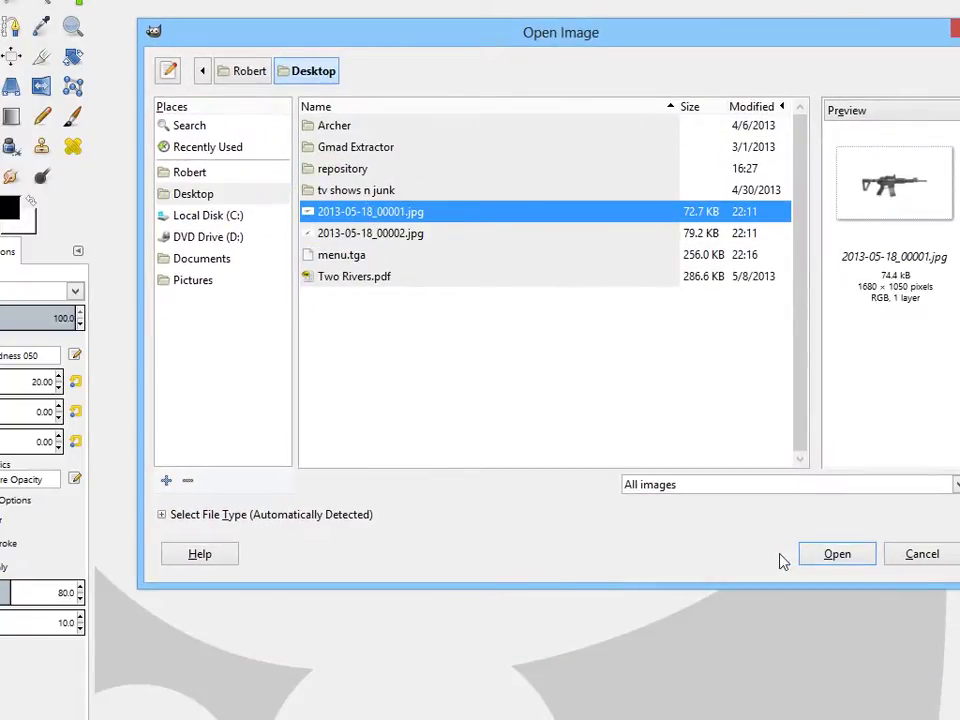
{"action": "left_click", "coordinate": [838, 554]}
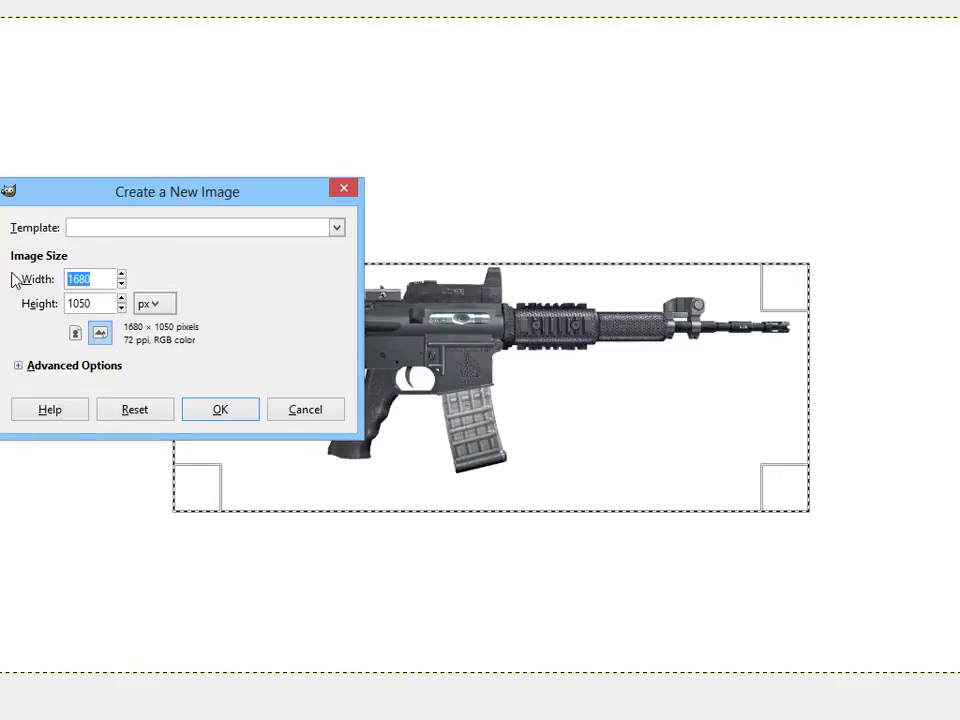
- Enter 512 × 256 pixels as the new image size
{"action": "type", "text": "512"}
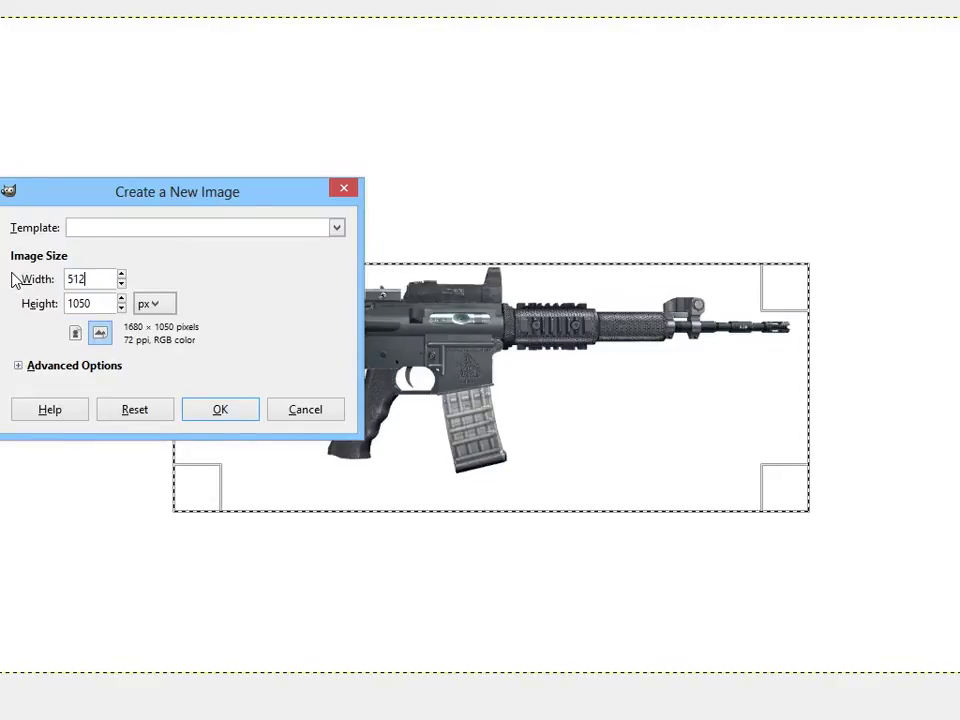
{"action": "key", "text": "Tab"}
{"action": "type", "text": "25"}
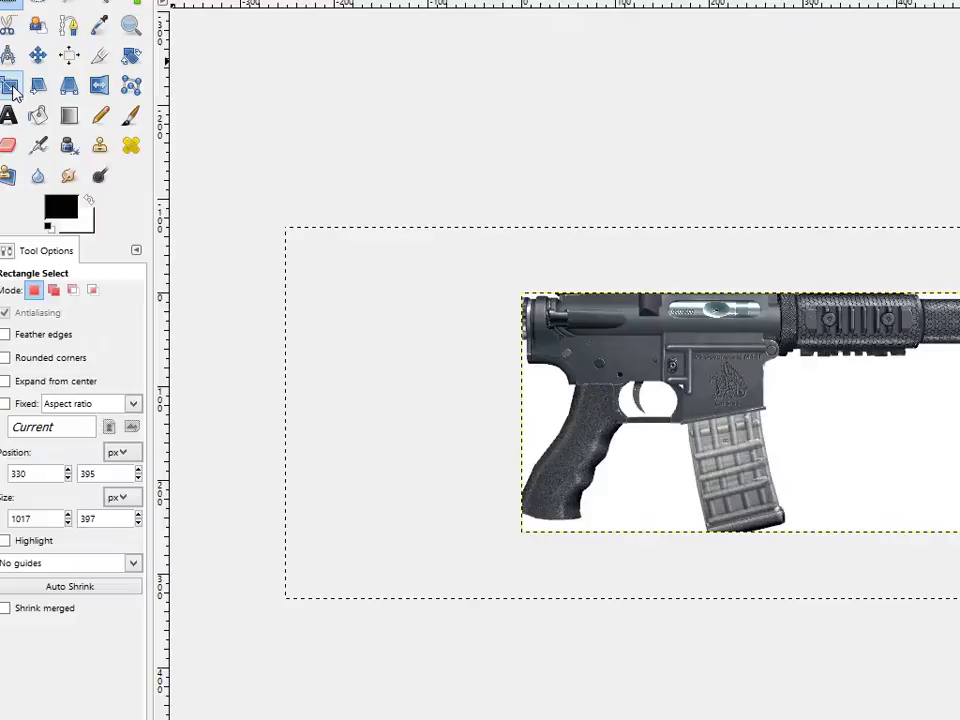
- Scale the pasted rifle down proportionally with the chain linked
{"action": "left_click", "coordinate": [790, 403]}
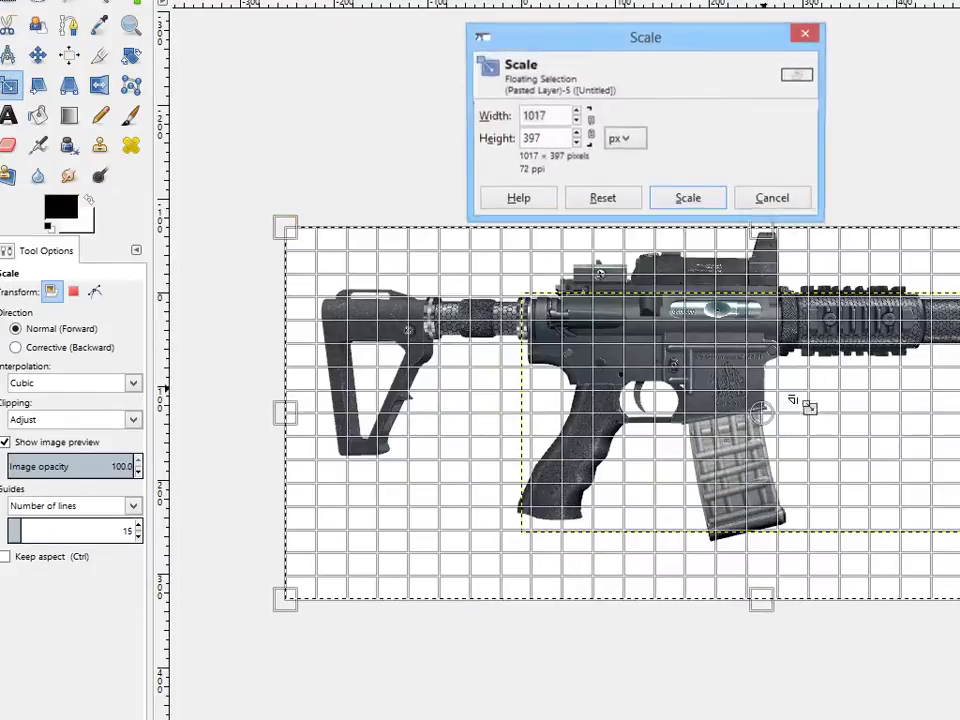
{"action": "left_click", "coordinate": [590, 128]}
{"action": "left_click_drag", "start_coordinate": [790, 438], "coordinate": [621, 463]}
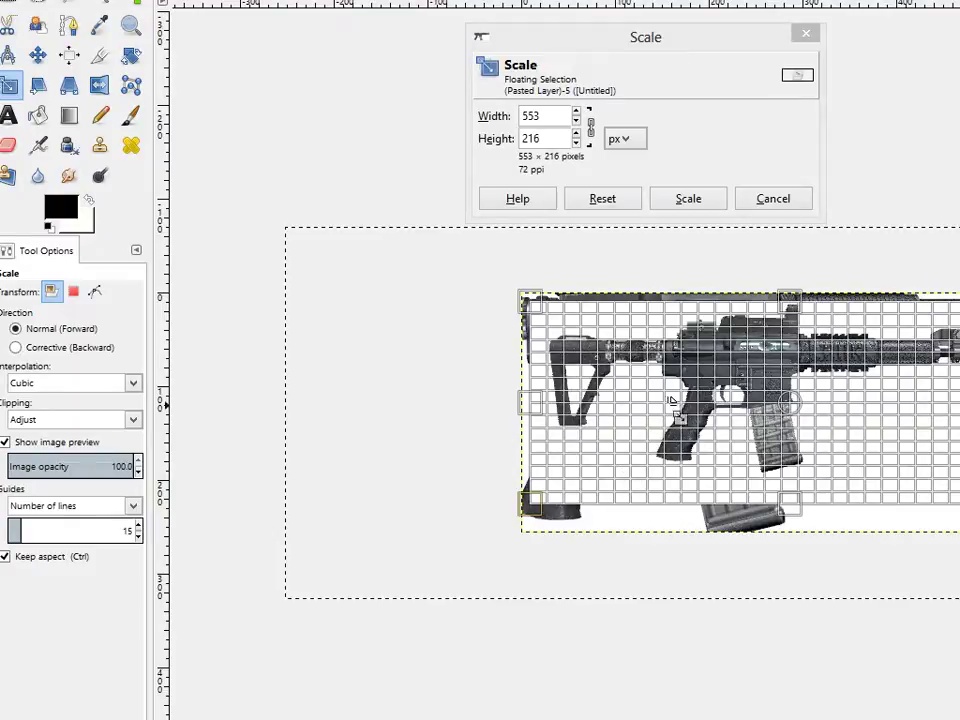
{"action": "left_click", "coordinate": [688, 198]}
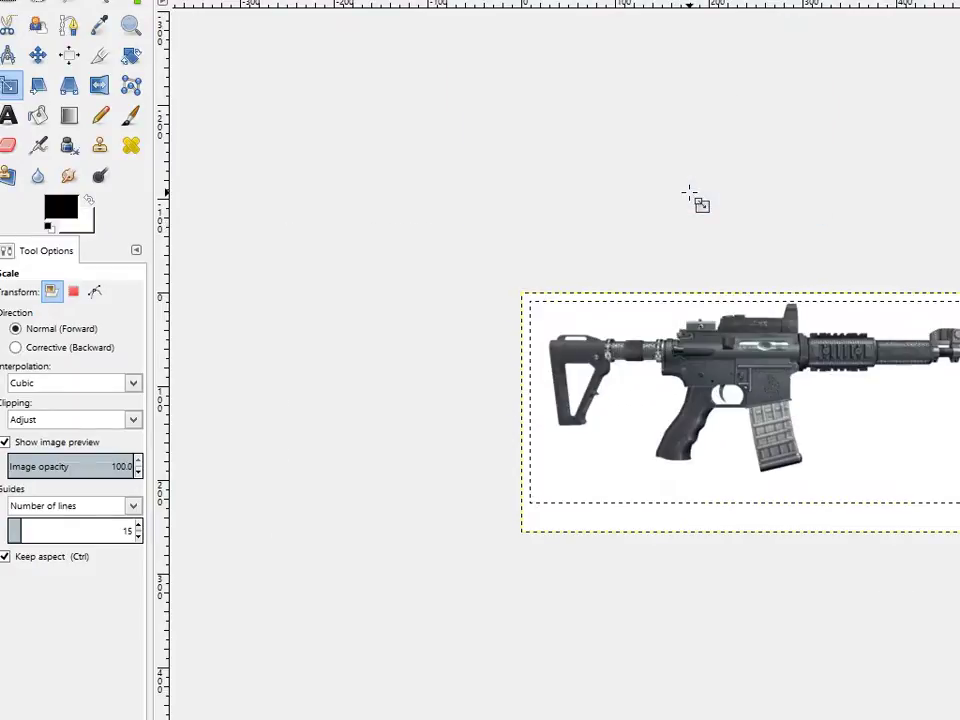
- Nudge the rifle slightly left and down, then rescale it to about 541 × 211
{"action": "left_click", "coordinate": [37, 54]}
{"action": "left_click_drag", "start_coordinate": [916, 418], "coordinate": [891, 431]}
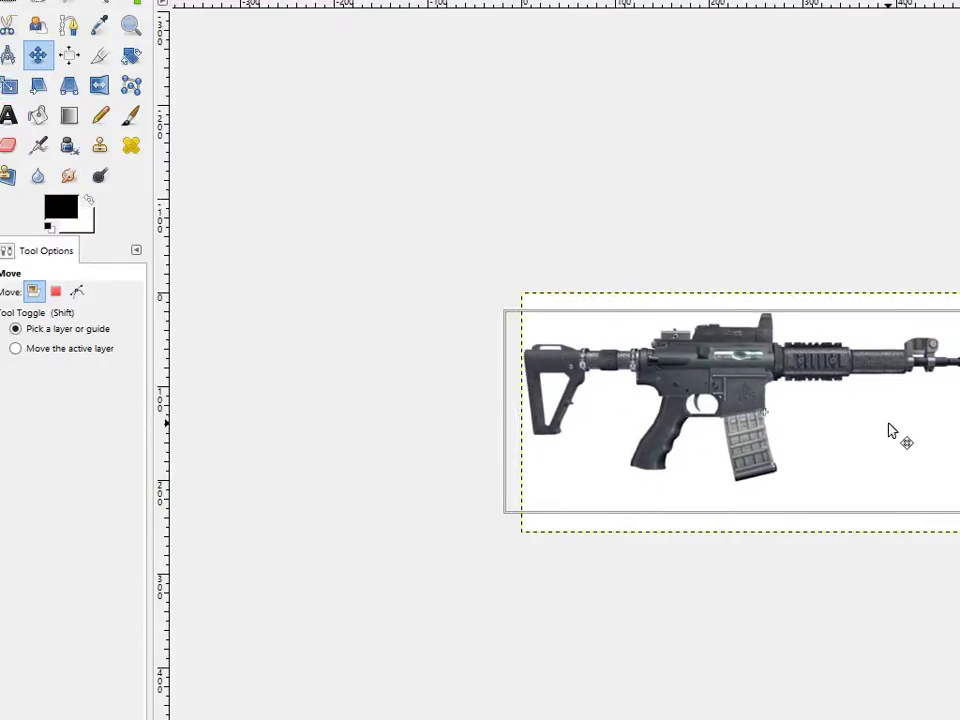
{"action": "left_click", "coordinate": [8, 87]}
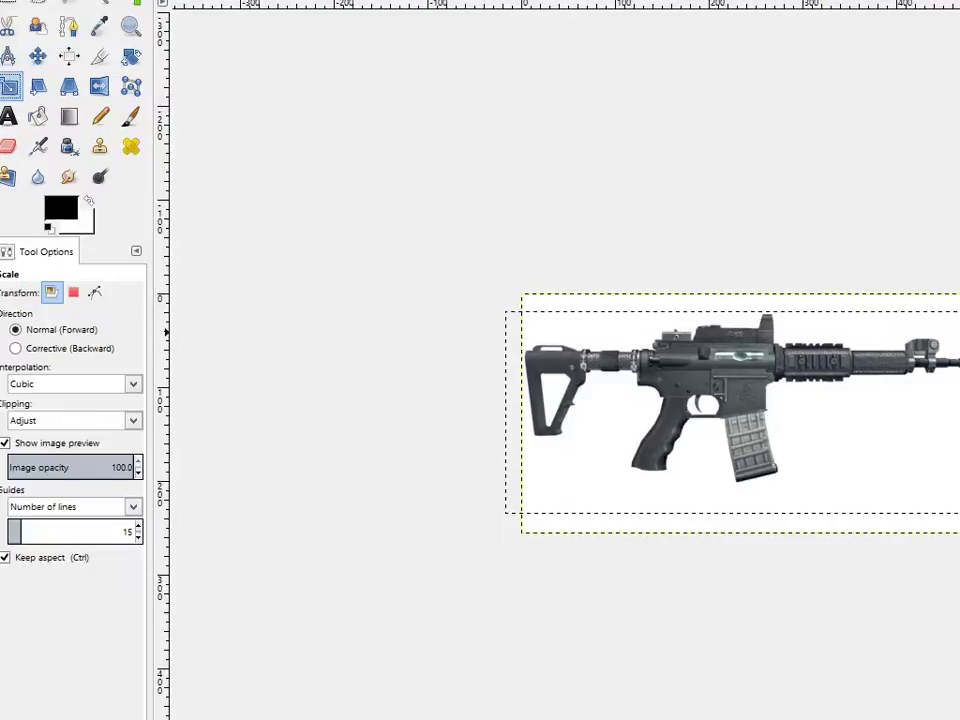
{"action": "left_click", "coordinate": [934, 421]}
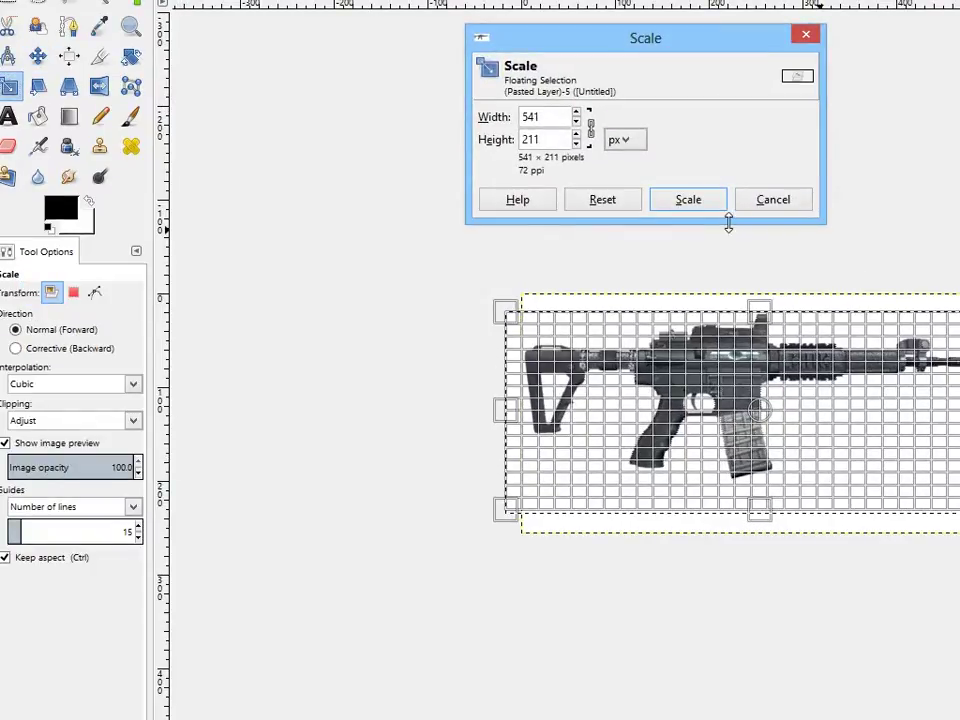
{"action": "left_click", "coordinate": [714, 206]}
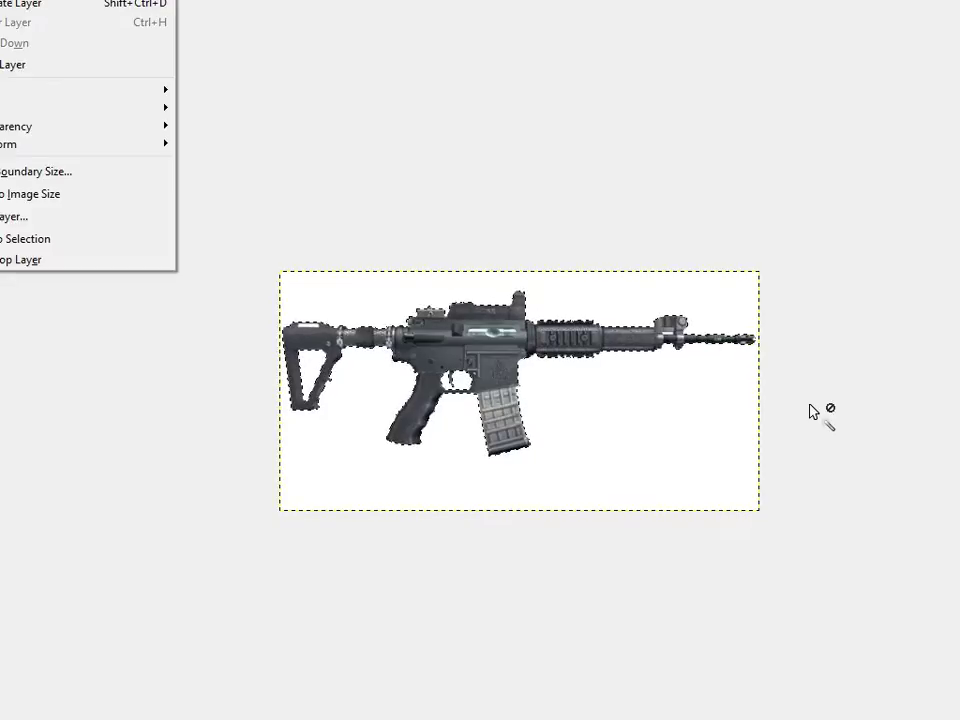
- Add a Selection-based layer mask to make the background transparent, then bring up Export Image
{"action": "key", "text": "m"}
{"action": "key", "text": "Return"}
{"action": "key", "text": "Down"}
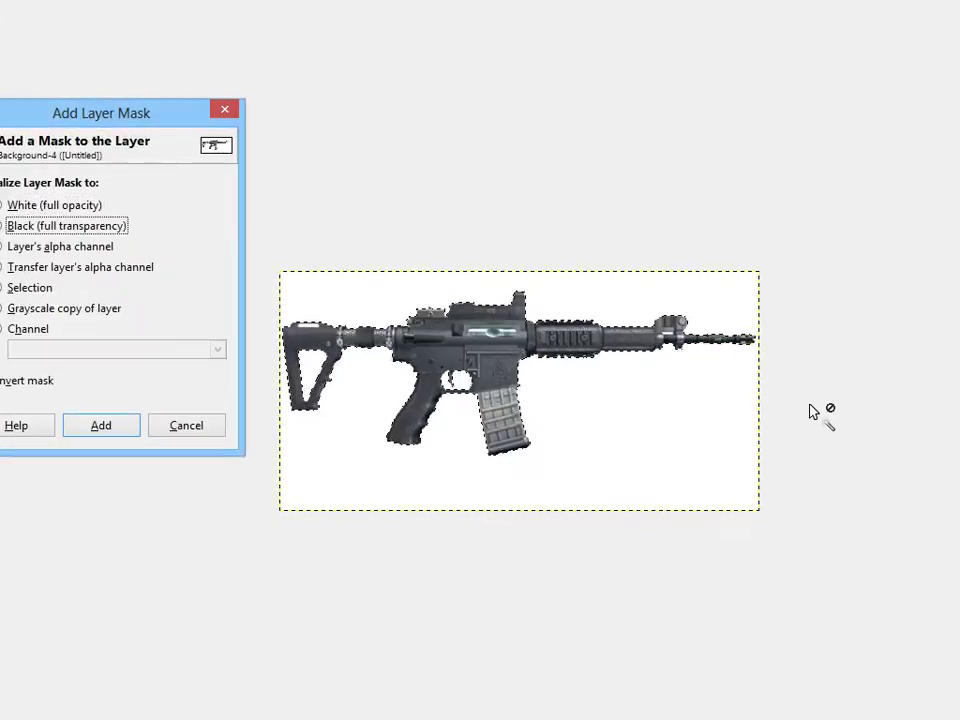
{"action": "key", "text": "Down"}
{"action": "key", "text": "Down"}
{"action": "key", "text": "Down"}
{"action": "key", "text": "Down"}
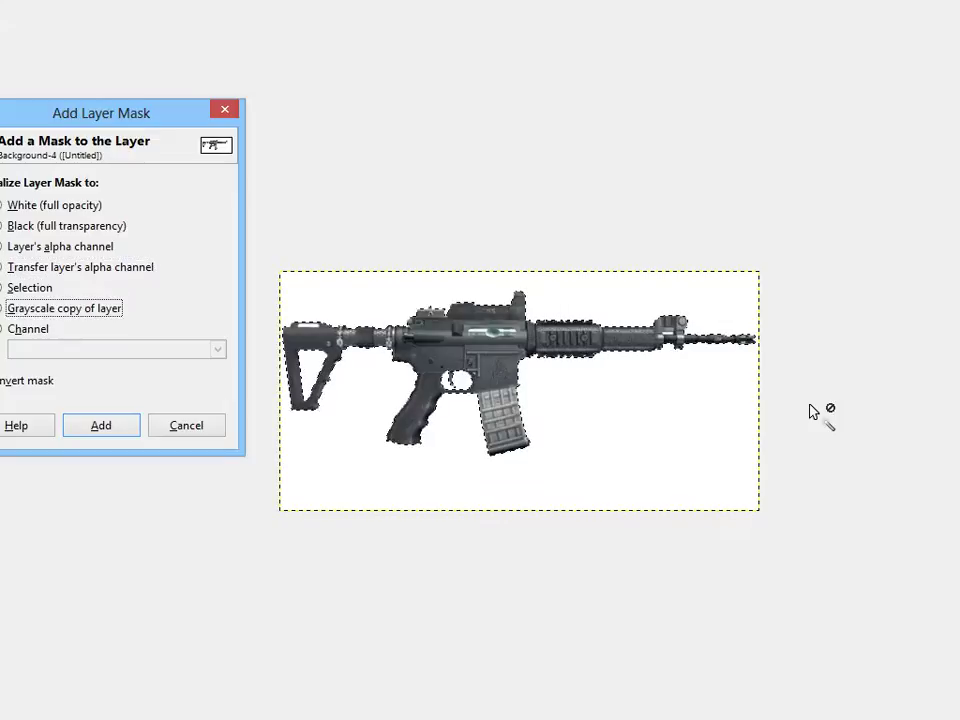
{"action": "key", "text": "Up"}
{"action": "key", "text": "Return"}
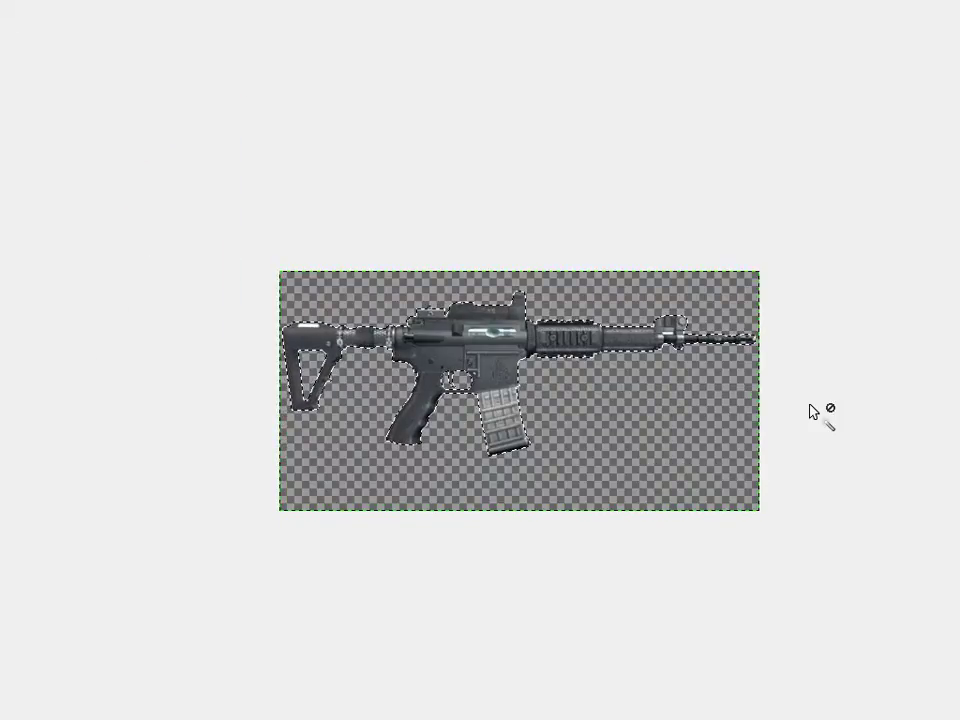
{"action": "key", "text": "ctrl+shift+e"}
{"action": "left_click_drag", "start_coordinate": [600, 0], "coordinate": [752, 0]}
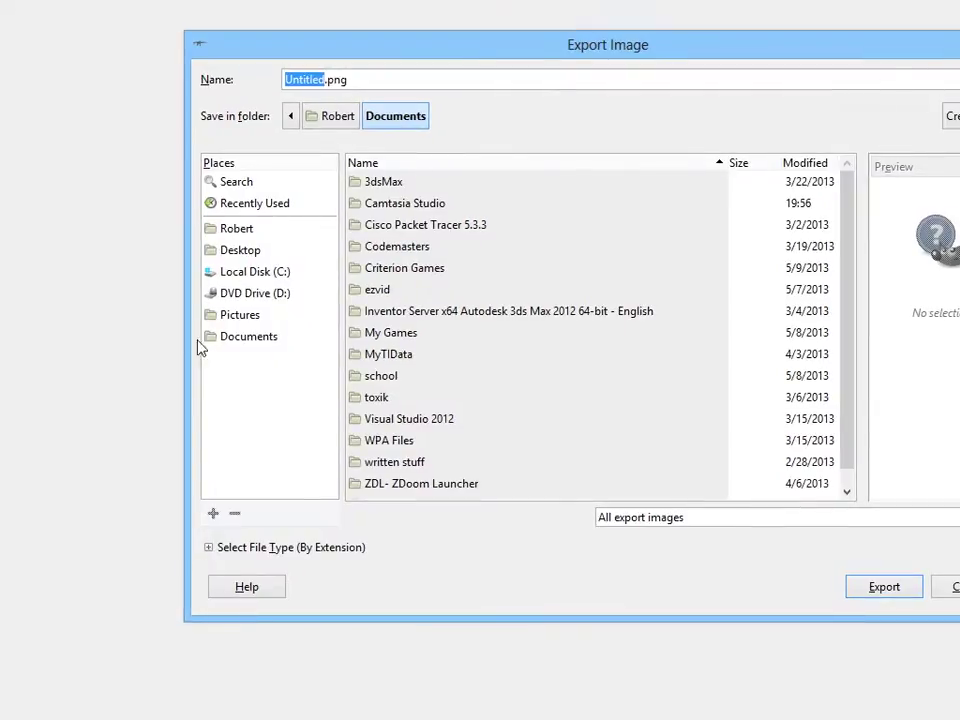
- Export the image to the Desktop as hud.tga with RLE compression turned off
{"action": "left_click", "coordinate": [220, 251]}
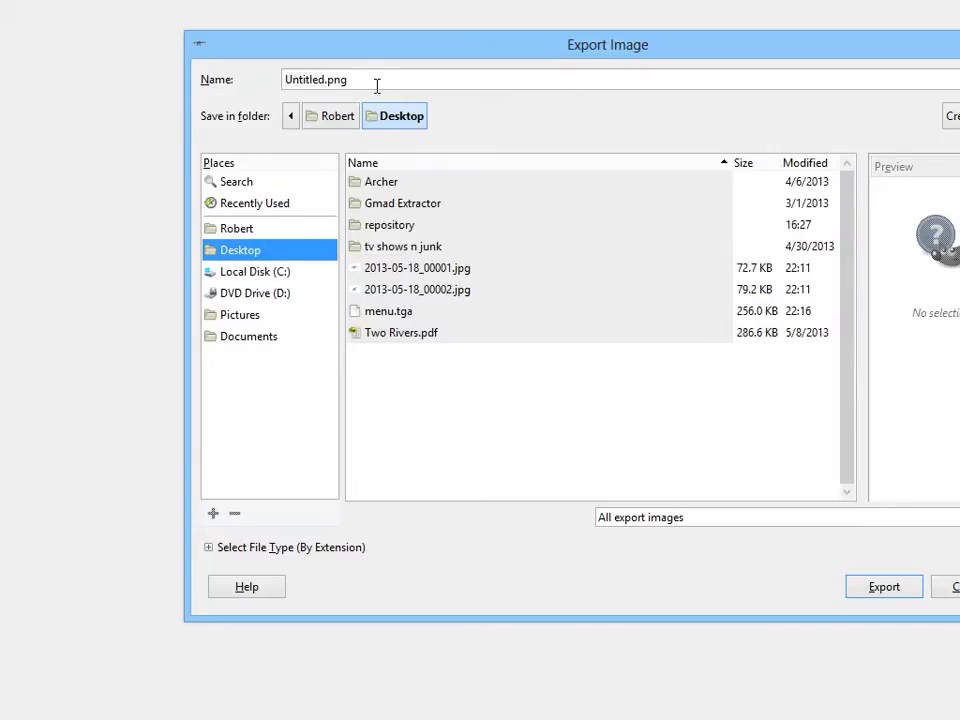
{"action": "left_click_drag", "start_coordinate": [377, 85], "coordinate": [163, 82]}
{"action": "type", "text": "hud.tga"}
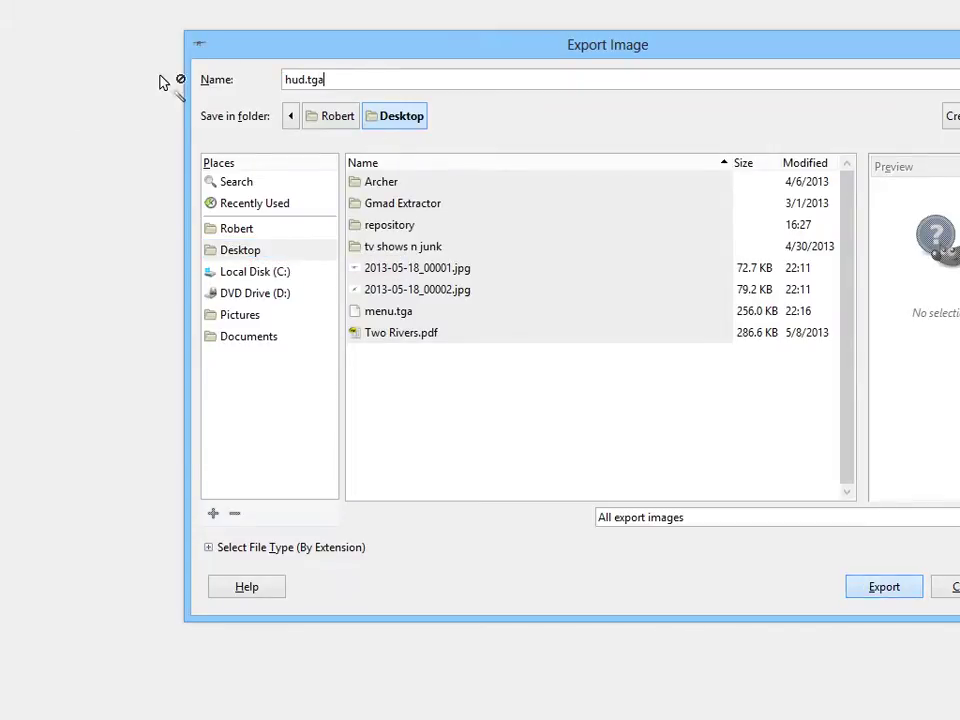
{"action": "key", "text": "Return"}
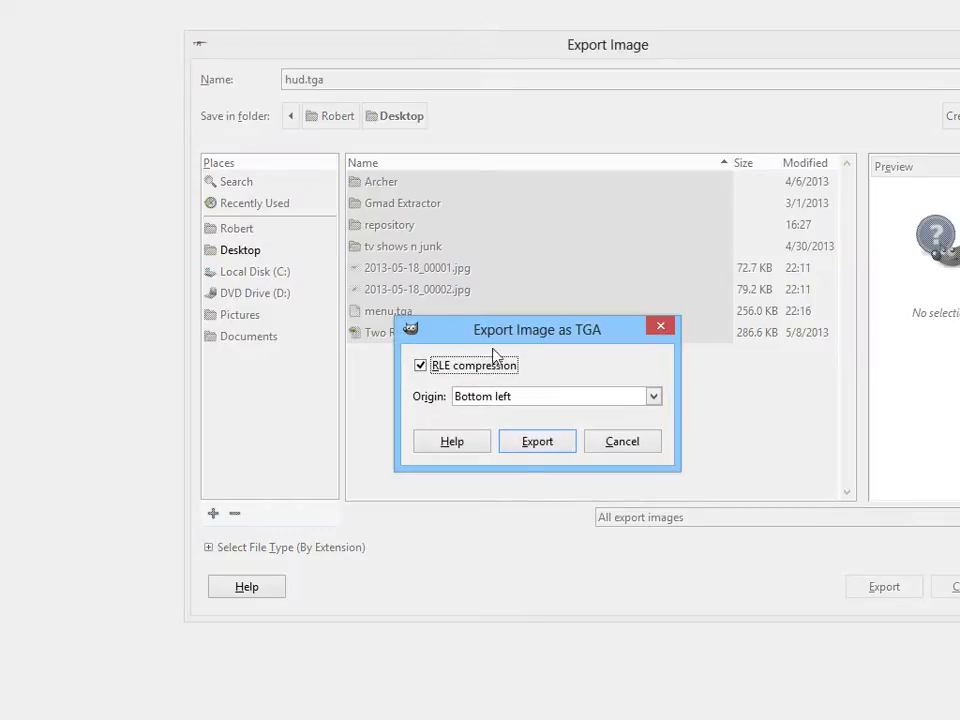
{"action": "left_click", "coordinate": [475, 370]}
{"action": "left_click", "coordinate": [537, 445]}
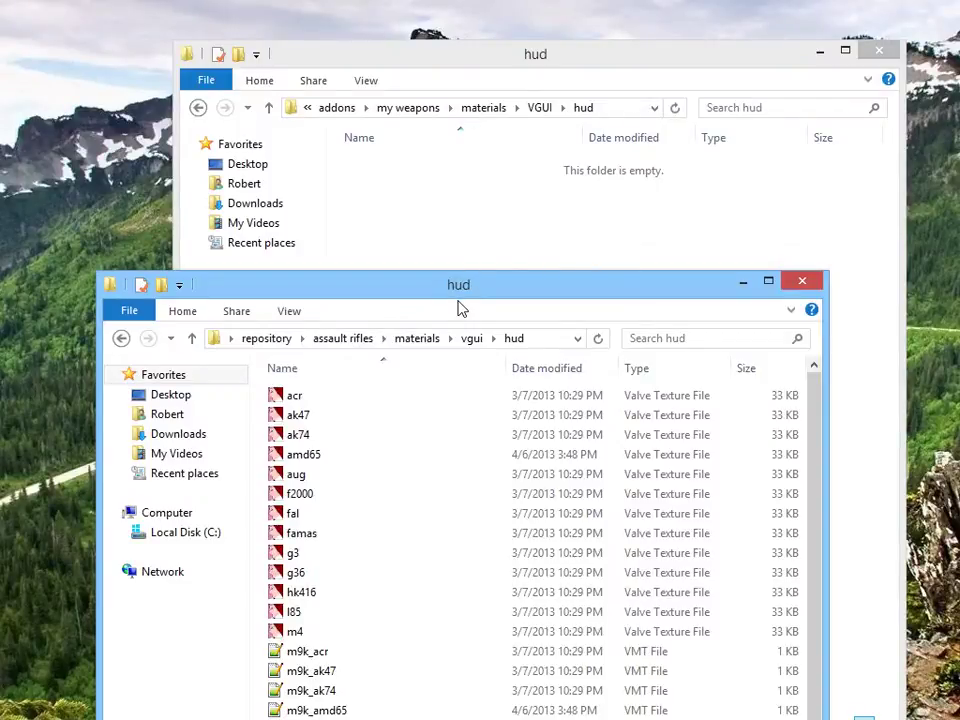
- Copy the m9k_acr material file into the addon's hud folder
{"action": "left_click_drag", "start_coordinate": [460, 308], "coordinate": [352, 260]}
{"action": "left_click", "coordinate": [610, 60]}
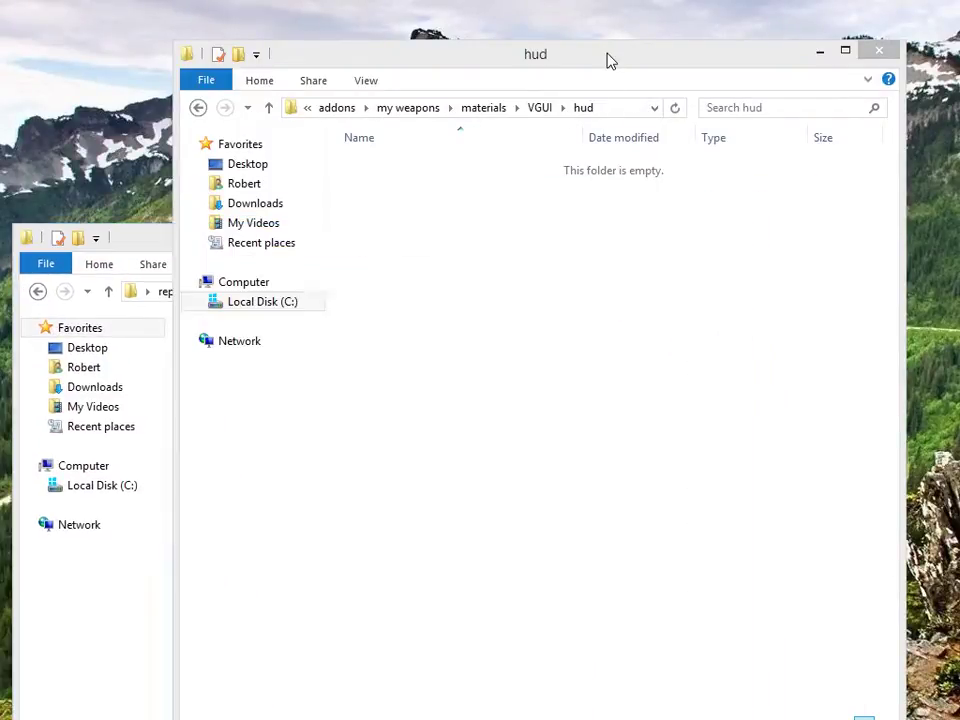
{"action": "left_click", "coordinate": [540, 107]}
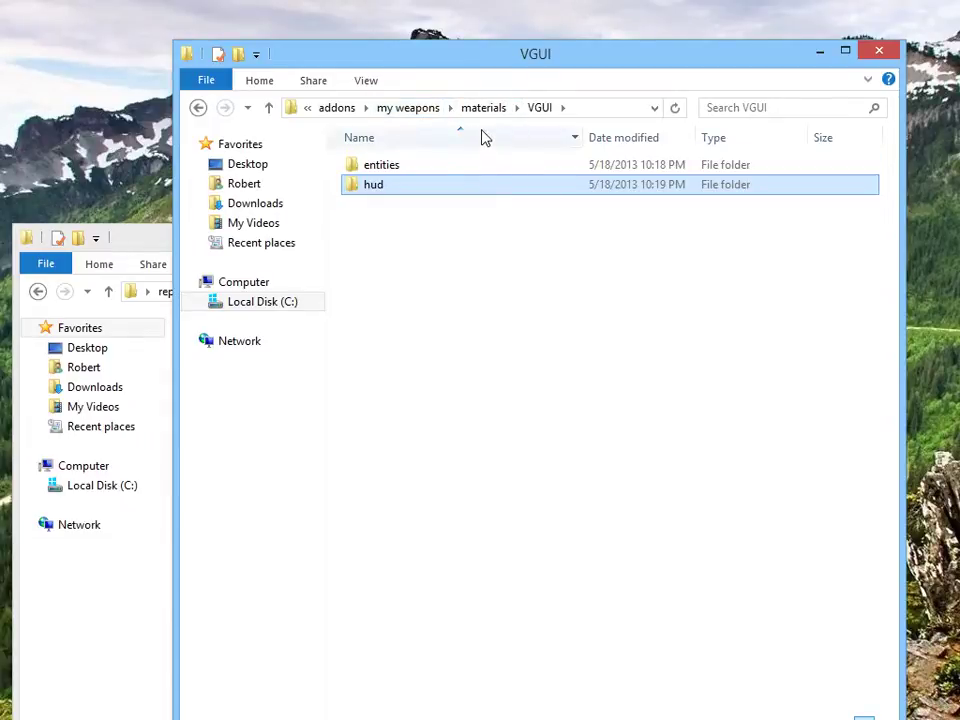
{"action": "double_click", "coordinate": [373, 186]}
{"action": "left_click", "coordinate": [118, 639]}
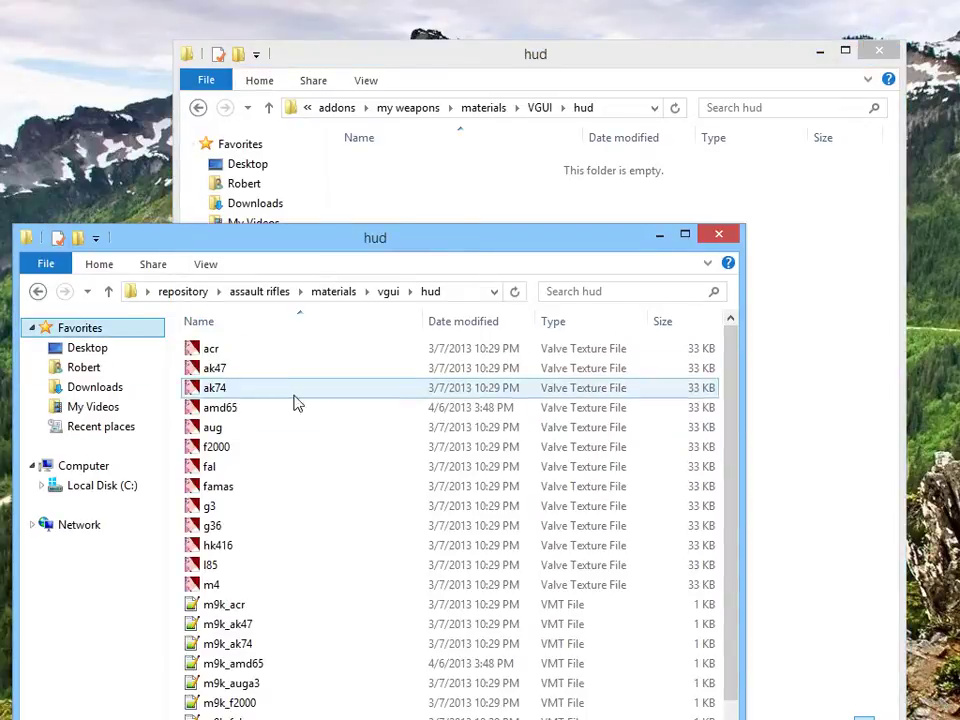
{"action": "left_click_drag", "start_coordinate": [225, 606], "coordinate": [828, 418]}
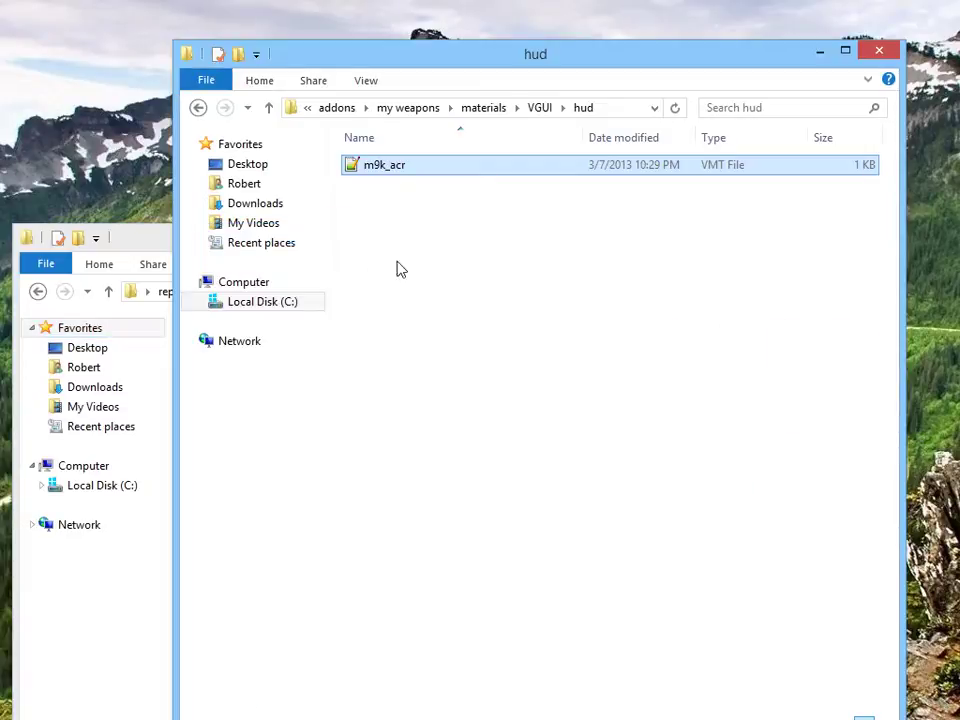
{"action": "left_click_drag", "start_coordinate": [167, 248], "coordinate": [174, 245]}
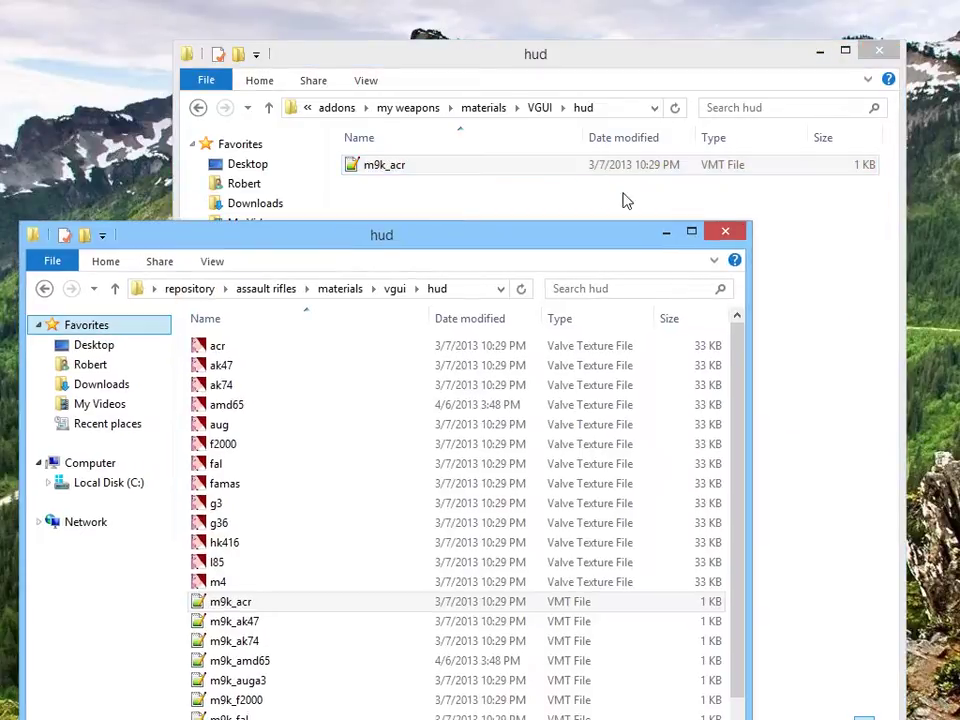
{"action": "left_click", "coordinate": [725, 231]}
- Rename the copied m9k_acr file to test_rifle
{"action": "right_click", "coordinate": [394, 174]}
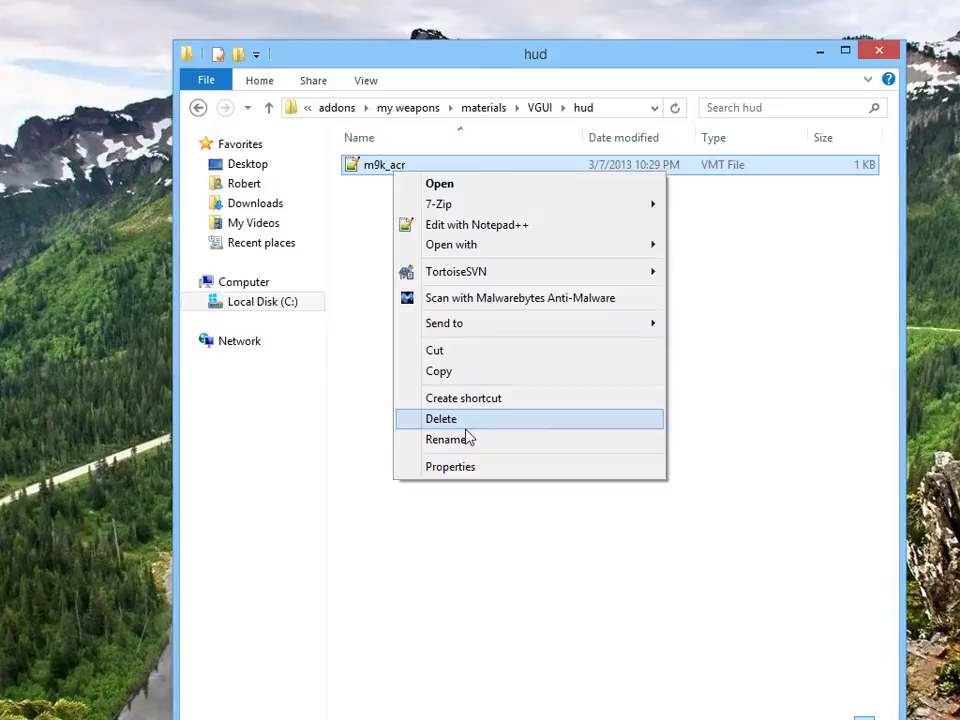
{"action": "left_click", "coordinate": [446, 439]}
{"action": "type", "text": "test_ri"}
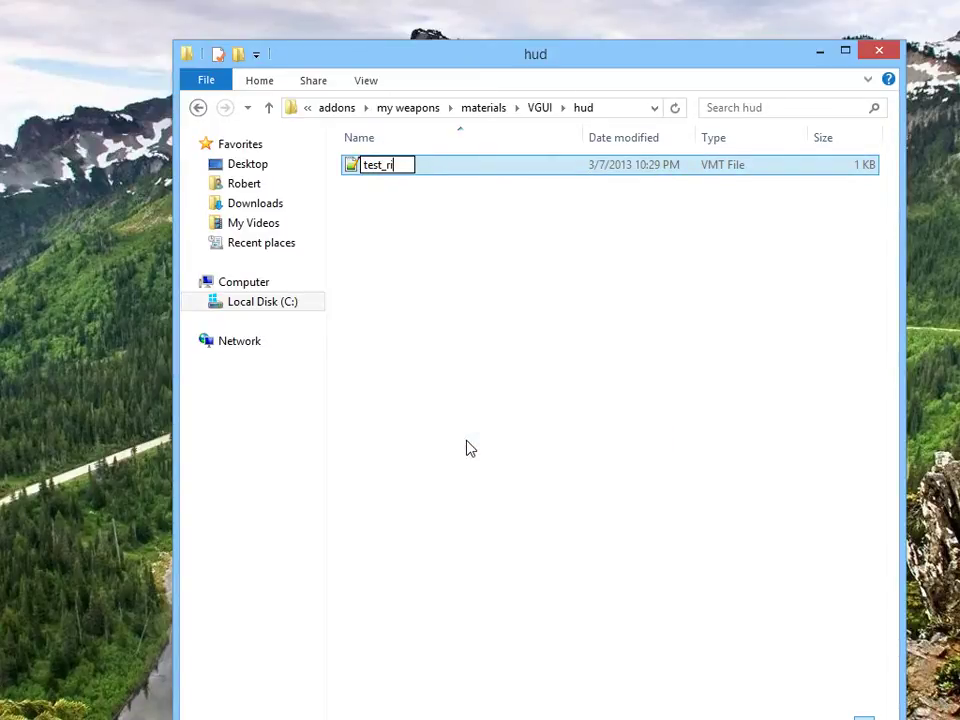
{"action": "type", "text": "fle"}
{"action": "key", "text": "Return"}
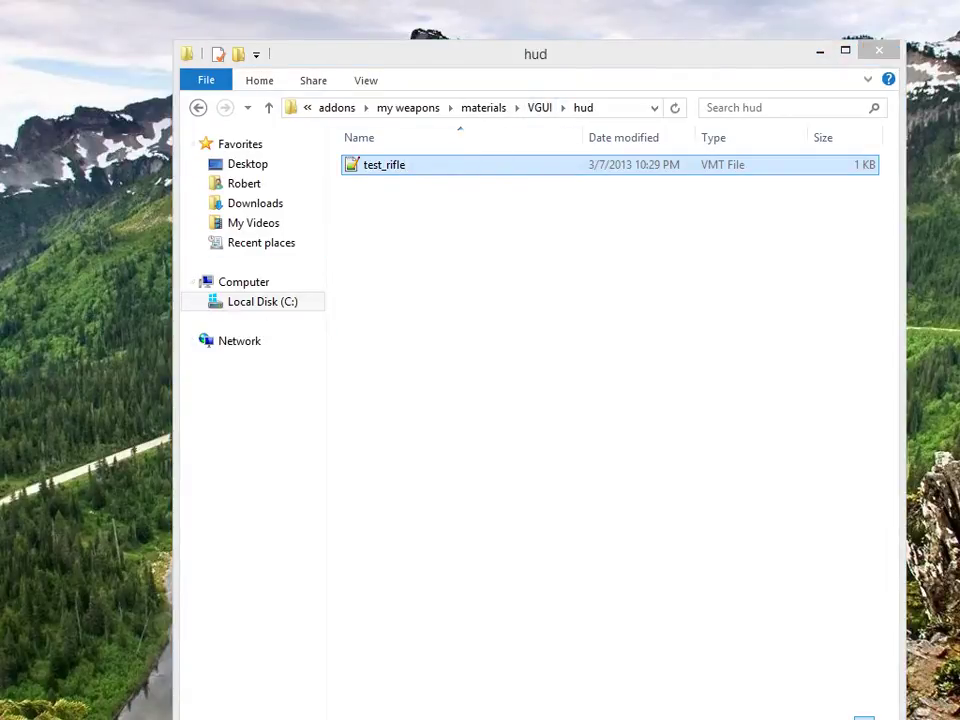
{"action": "key", "text": "super"}
{"action": "key", "text": "super"}
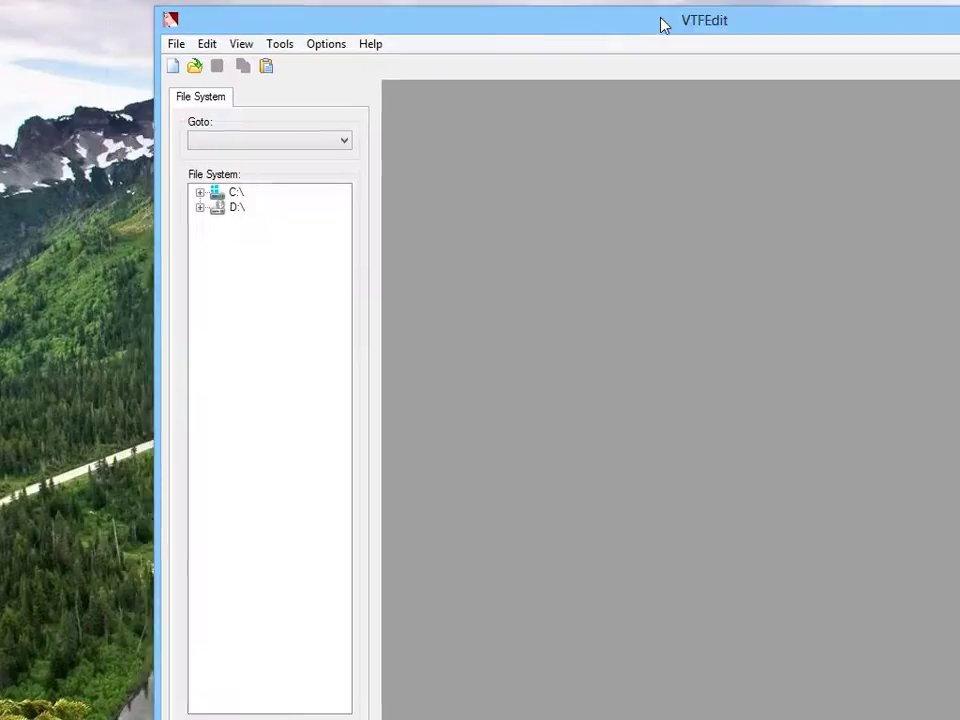
- Import hud.tga into VTFEdit with the default VTF options
{"action": "left_click", "coordinate": [194, 45]}
{"action": "left_click", "coordinate": [233, 161]}
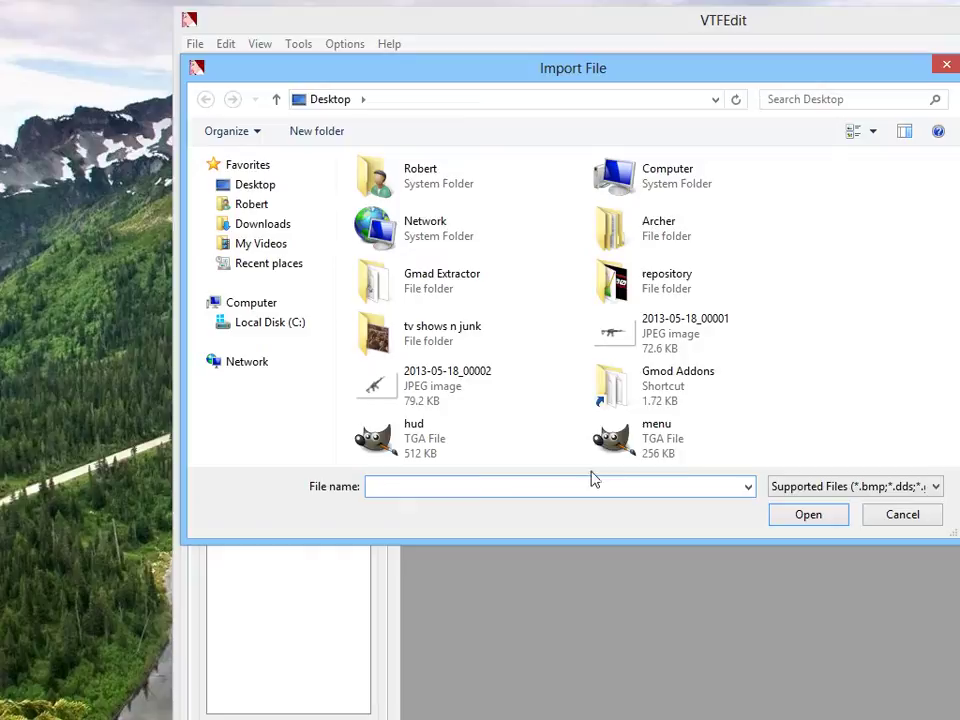
{"action": "left_click", "coordinate": [418, 443]}
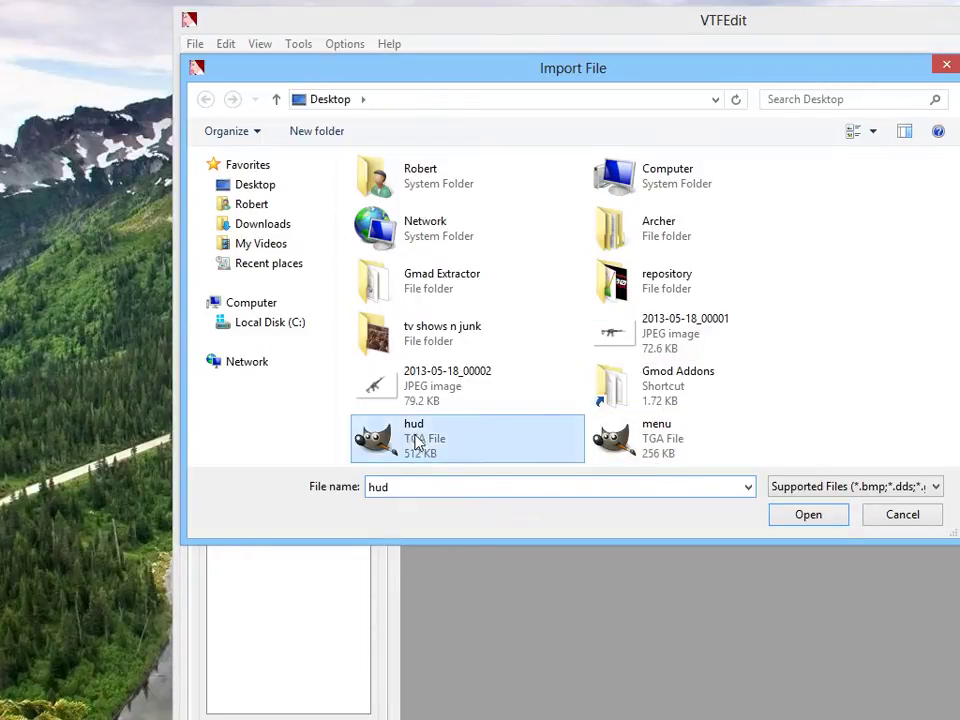
{"action": "left_click", "coordinate": [812, 518]}
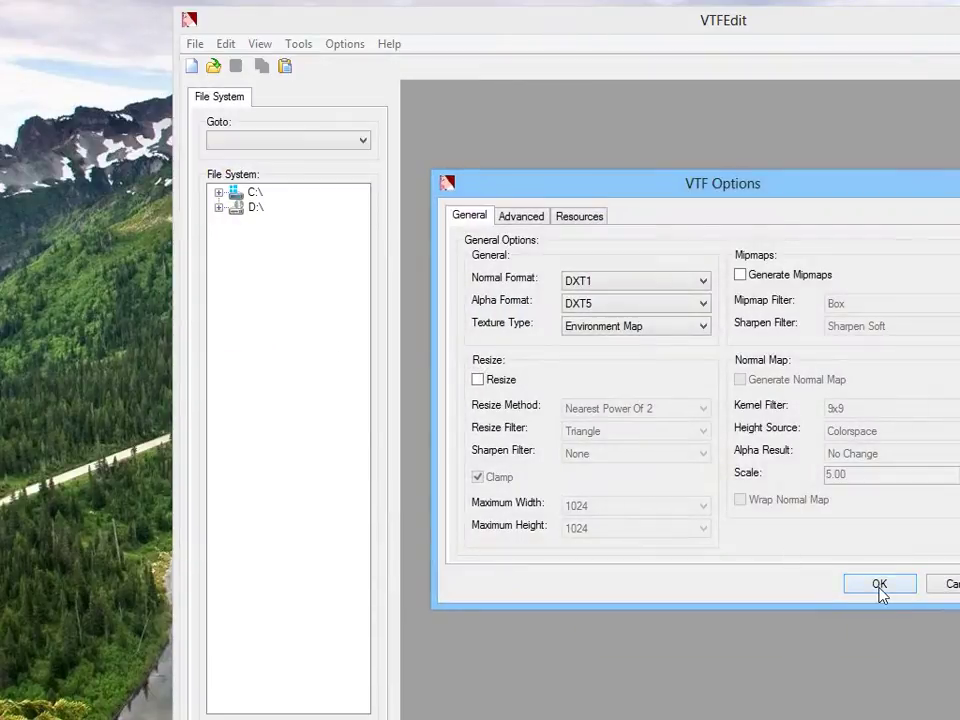
{"action": "left_click", "coordinate": [879, 585]}
- Save the texture as testriflehud.vtf
{"action": "left_click", "coordinate": [190, 44]}
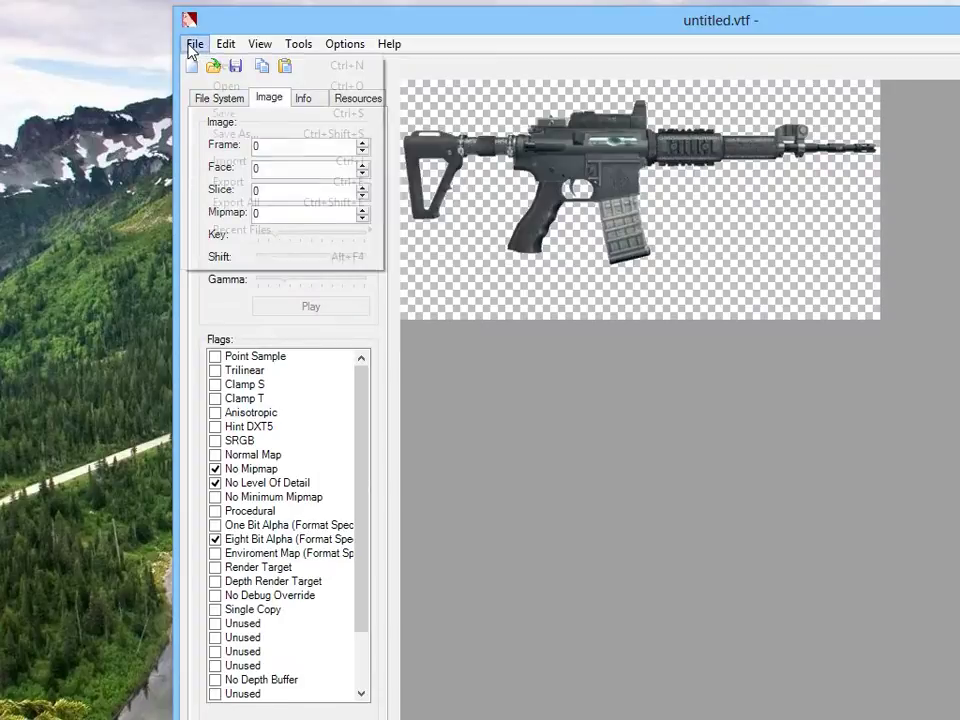
{"action": "left_click", "coordinate": [212, 133]}
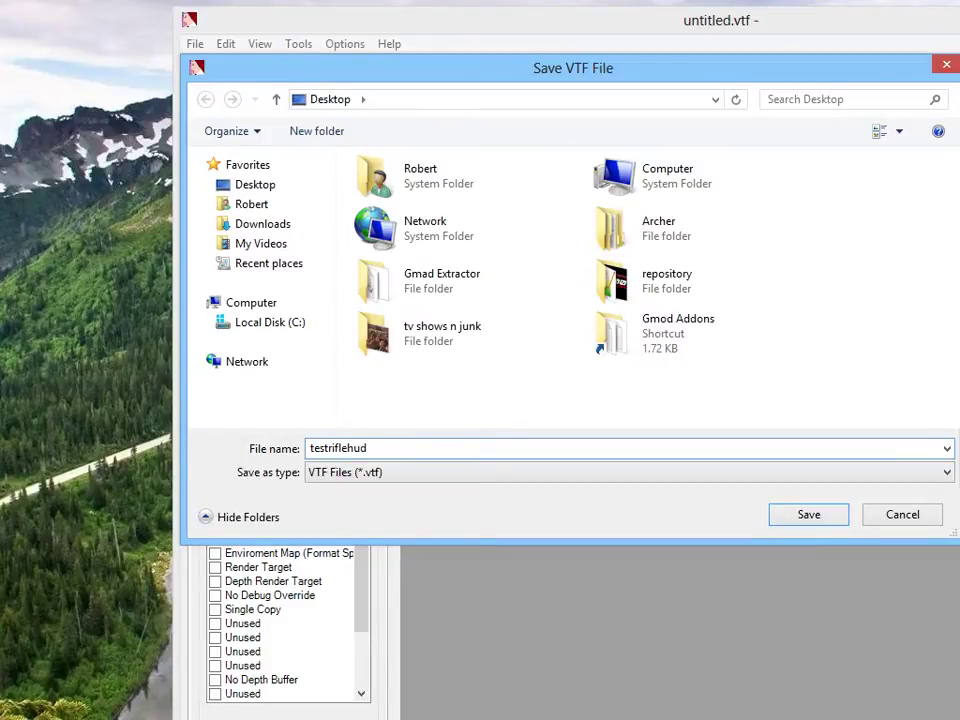
{"action": "left_click", "coordinate": [797, 521]}
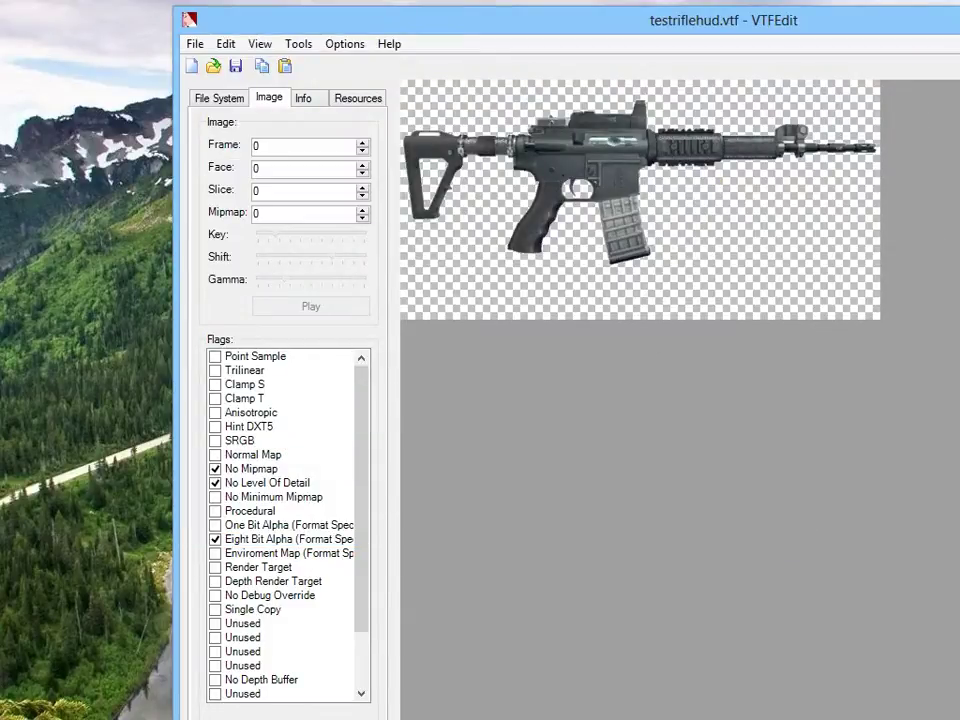
- Move testriflehud.vtf into the addon's hud folder and open test_rifle.vmt in Notepad++
{"action": "key", "text": "alt+F4"}
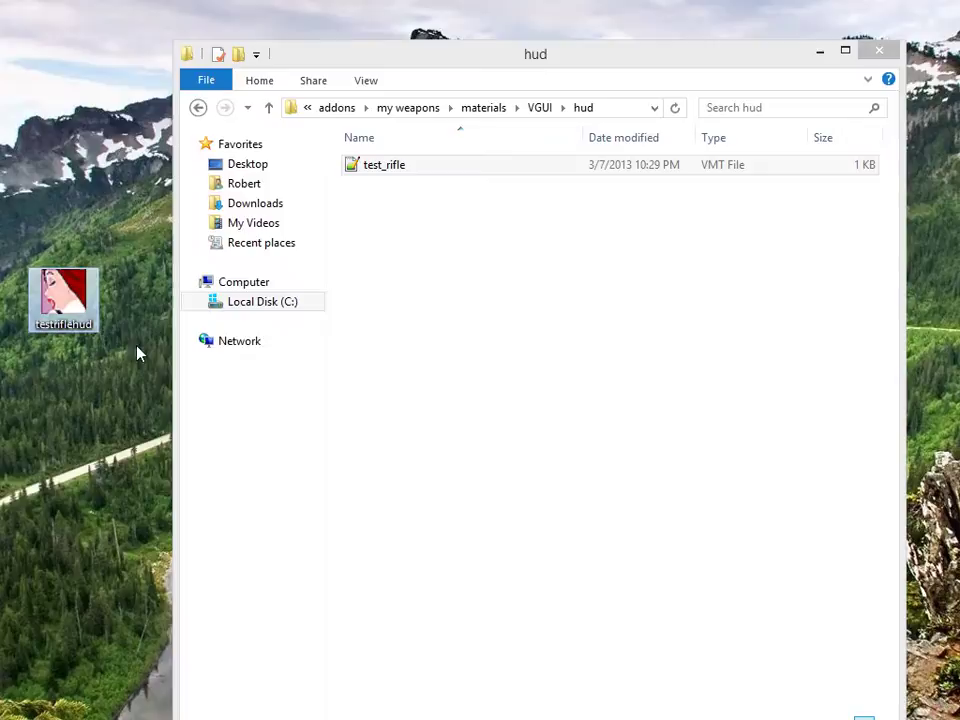
{"action": "left_click_drag", "start_coordinate": [63, 300], "coordinate": [480, 226]}
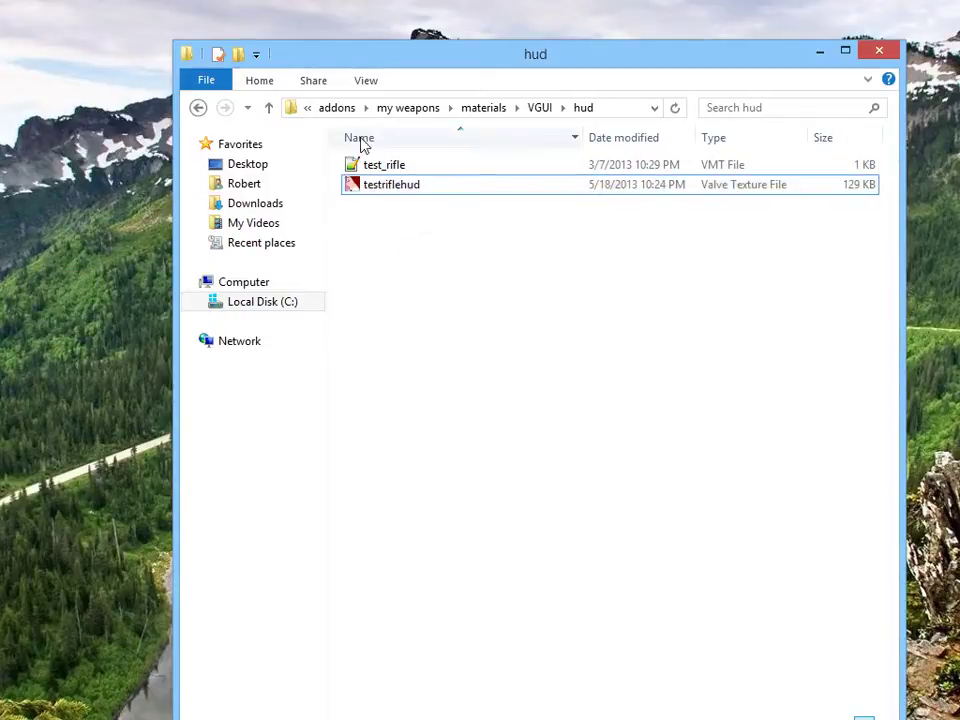
{"action": "double_click", "coordinate": [396, 168]}
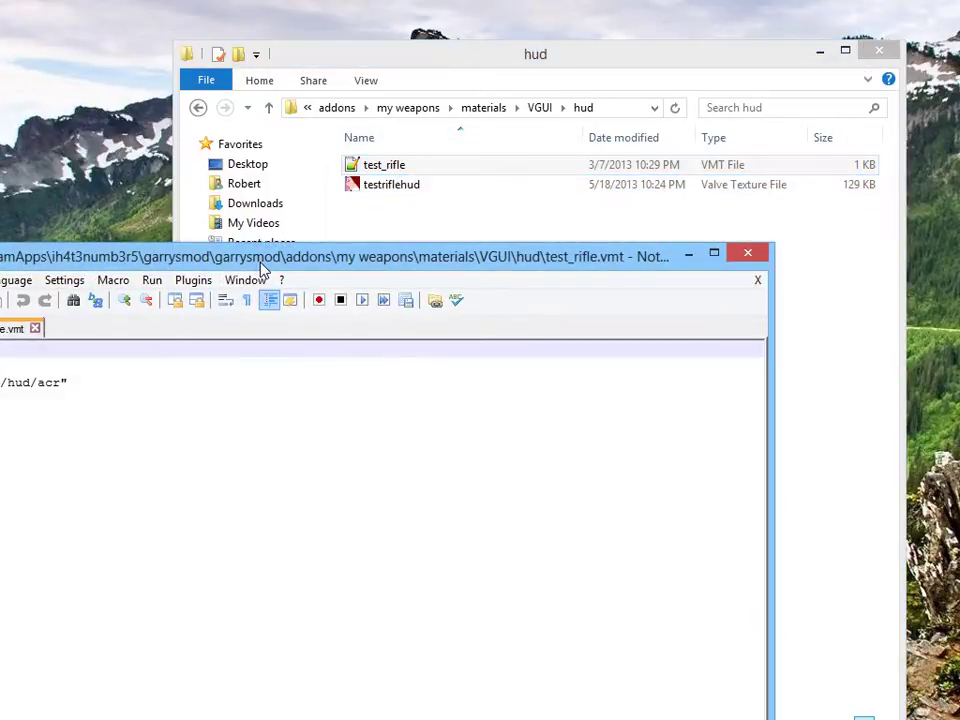
{"action": "left_click_drag", "start_coordinate": [262, 268], "coordinate": [703, 198]}
- Replace acr with testriflehud in the $basetexture path and save test_rifle.vmt
{"action": "left_click_drag", "start_coordinate": [480, 294], "coordinate": [493, 311]}
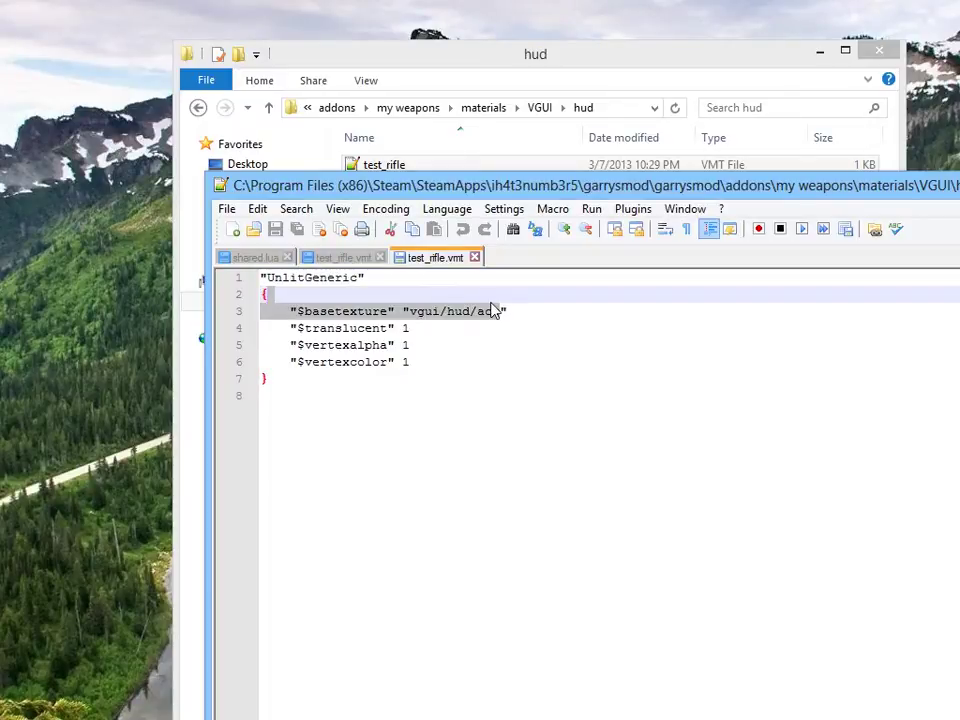
{"action": "double_click", "coordinate": [492, 312]}
{"action": "type", "text": "testriflehud"}
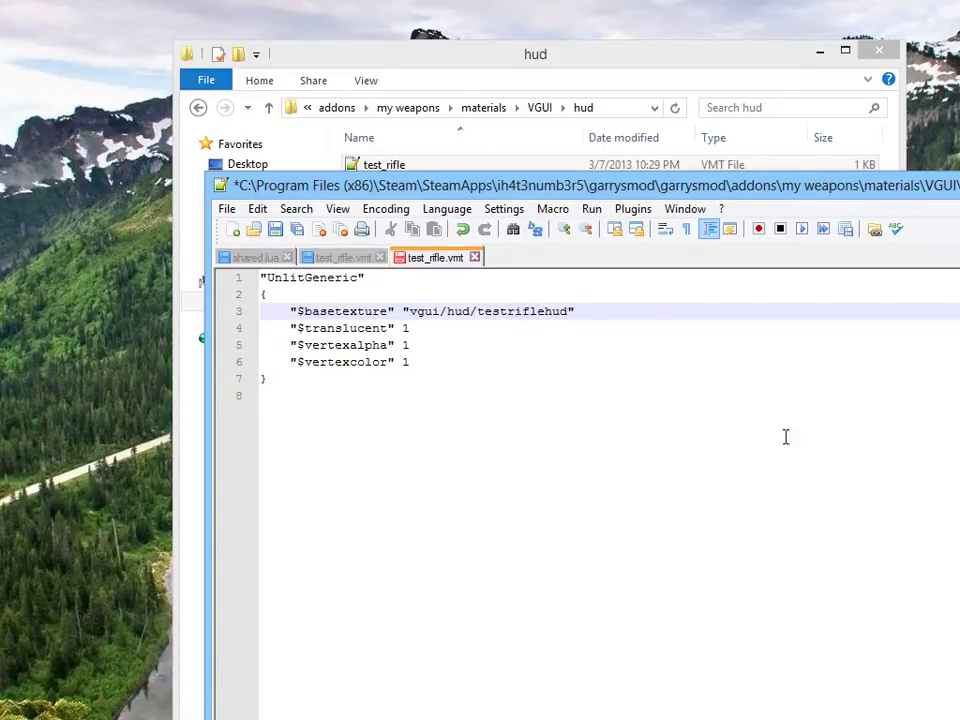
{"action": "left_click", "coordinate": [785, 436]}
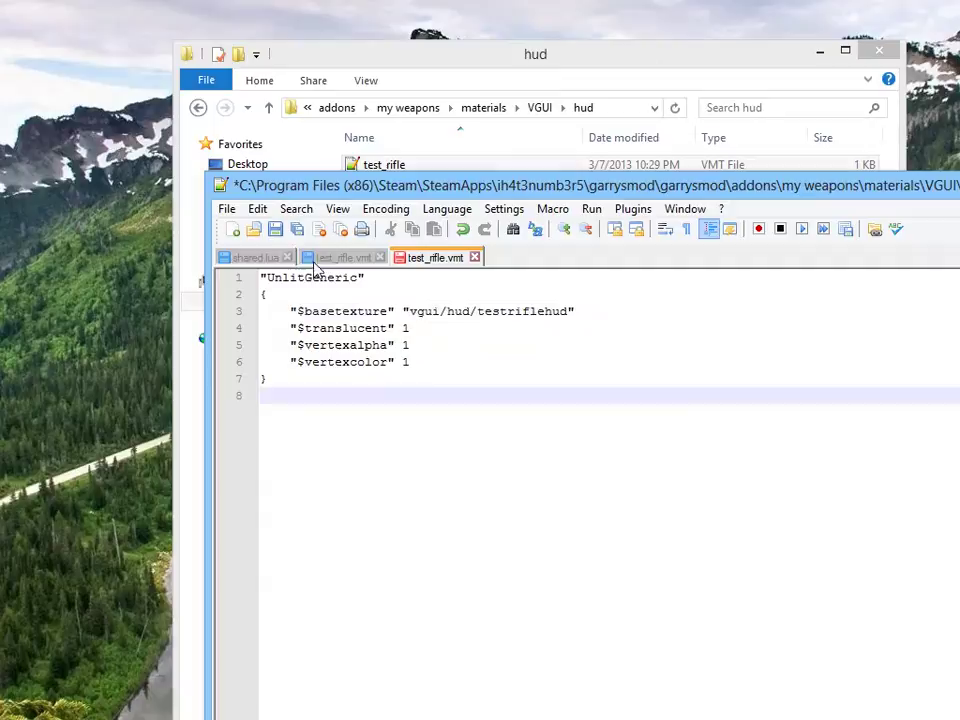
{"action": "left_click", "coordinate": [275, 229]}
{"action": "left_click_drag", "start_coordinate": [487, 196], "coordinate": [372, 198]}
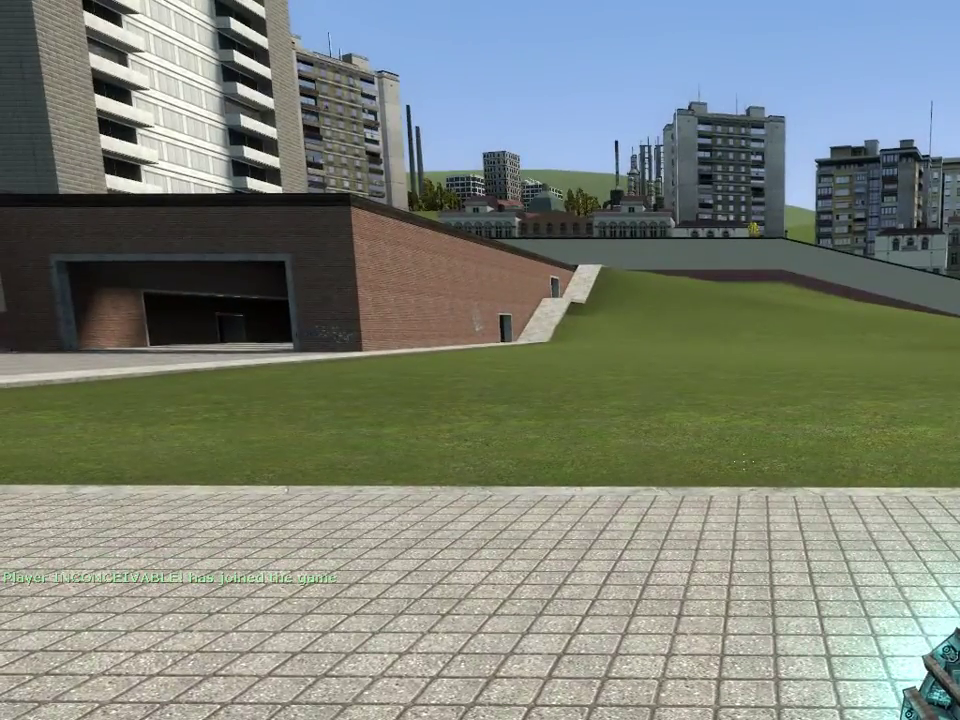
- Equip the Demonstration Rifle from Weapons > Test Category in the spawn menu
{"action": "key", "text": "q"}
{"action": "left_click", "coordinate": [133, 34]}
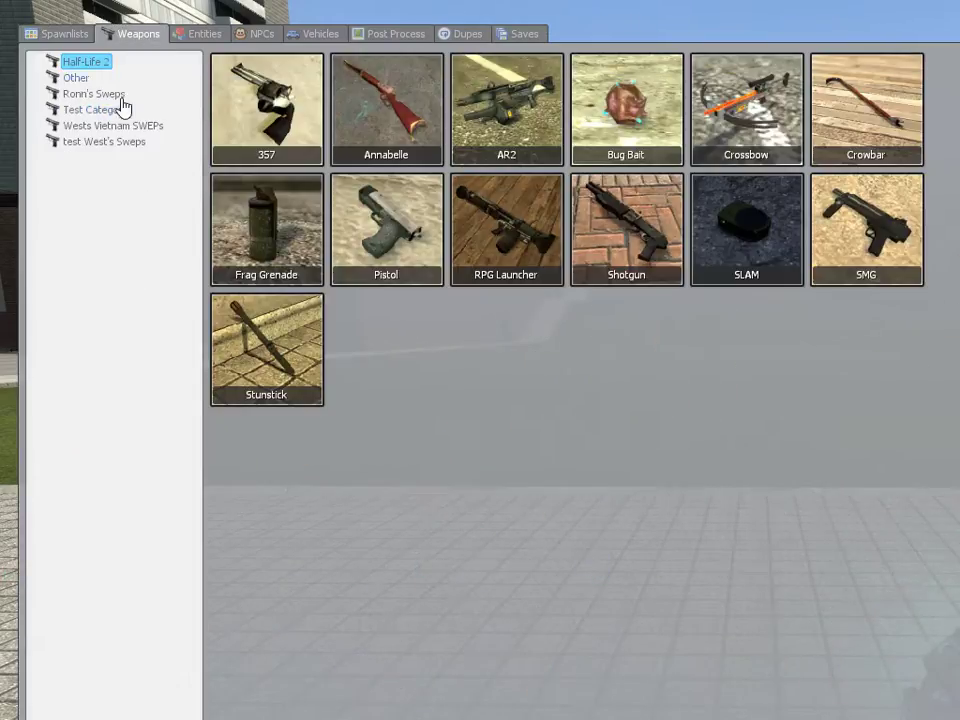
{"action": "left_click", "coordinate": [96, 110]}
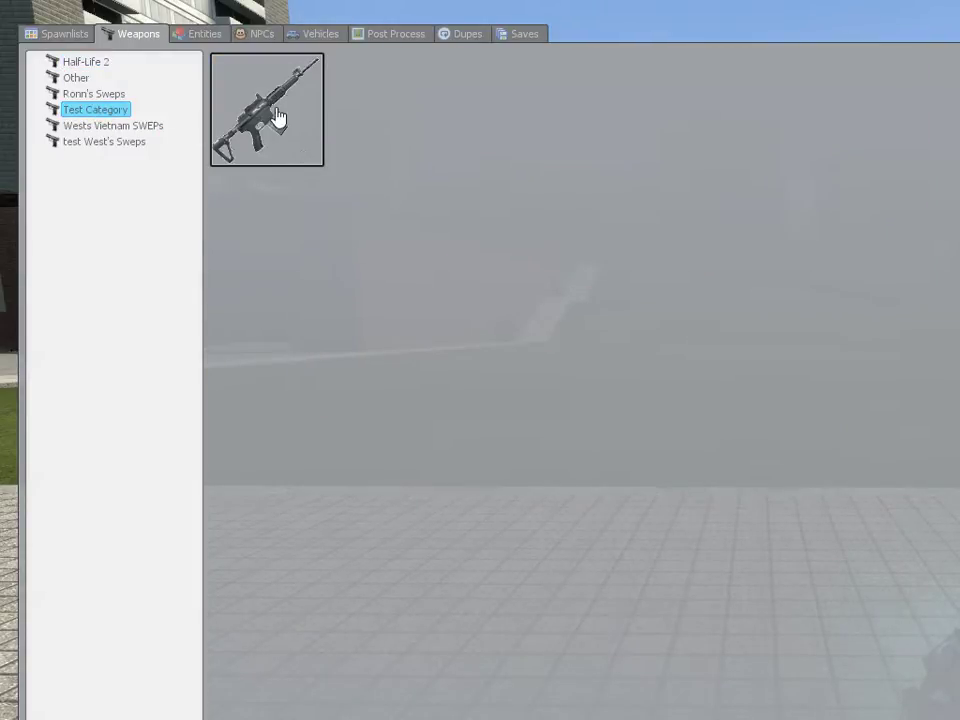
{"action": "left_click", "coordinate": [304, 129]}
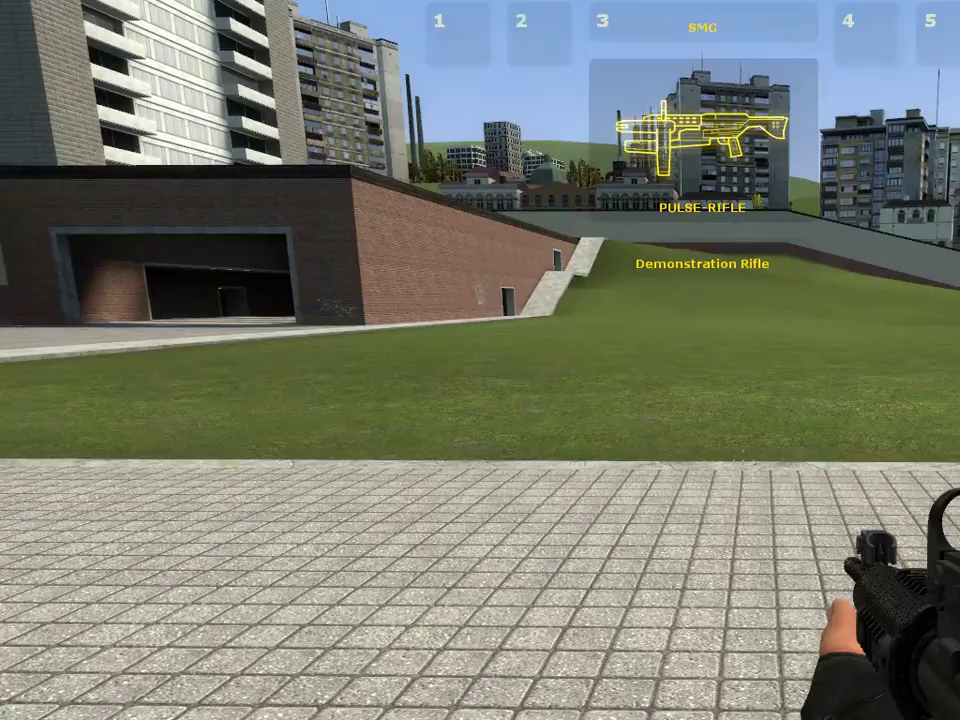
- Scroll through the weapon selector to check the new rifle HUD icon
{"action": "scroll", "coordinate": [480, 360], "scroll_direction": "down", "scroll_amount": 1}
{"action": "scroll", "coordinate": [480, 360], "scroll_direction": "up", "scroll_amount": 1}
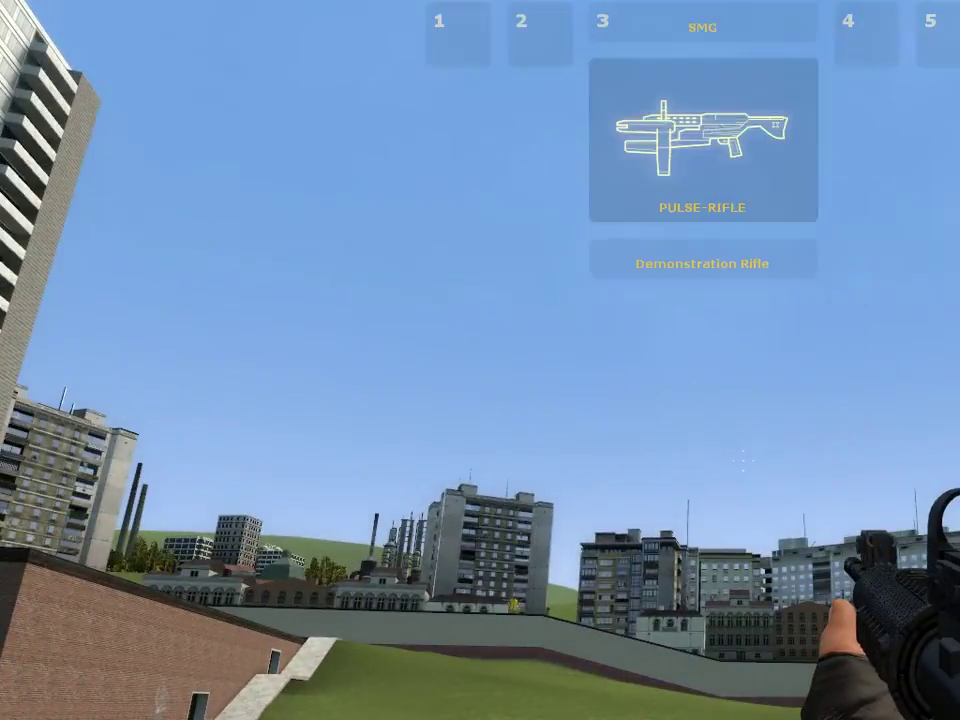
{"action": "scroll", "coordinate": [480, 360], "scroll_direction": "down", "scroll_amount": 1}
{"action": "scroll", "coordinate": [480, 360], "scroll_direction": "up", "scroll_amount": 1}
{"action": "scroll", "coordinate": [480, 360], "scroll_direction": "down", "scroll_amount": 1}
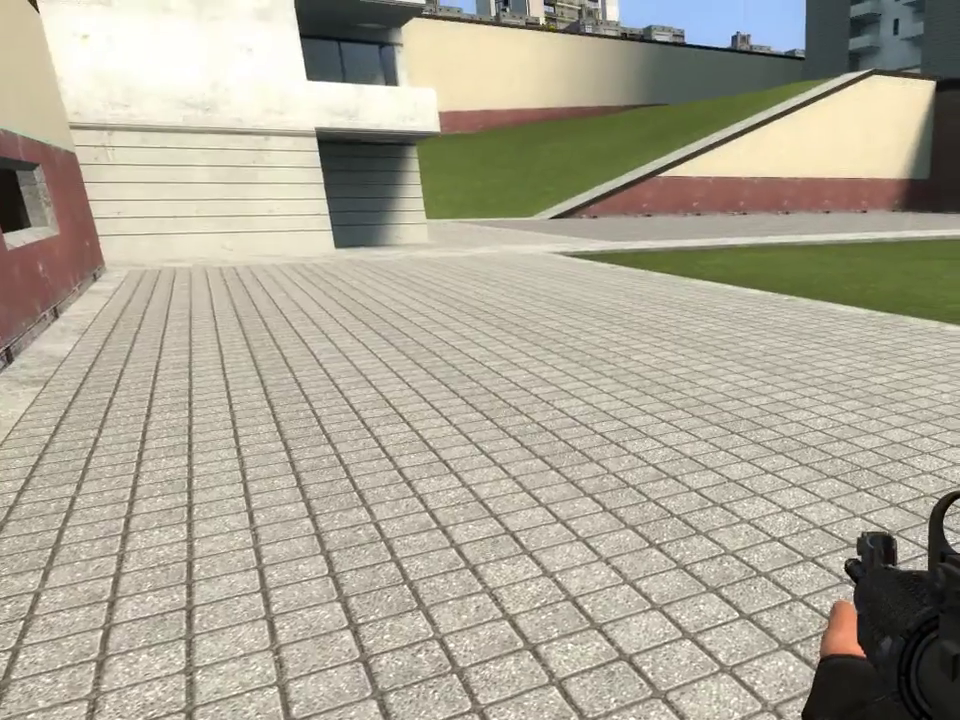
- Spawn a Metro Police officer from Humans + Resistance NPCs and shoot it with the rifle
{"action": "key", "text": "q"}
{"action": "left_click", "coordinate": [246, 36]}
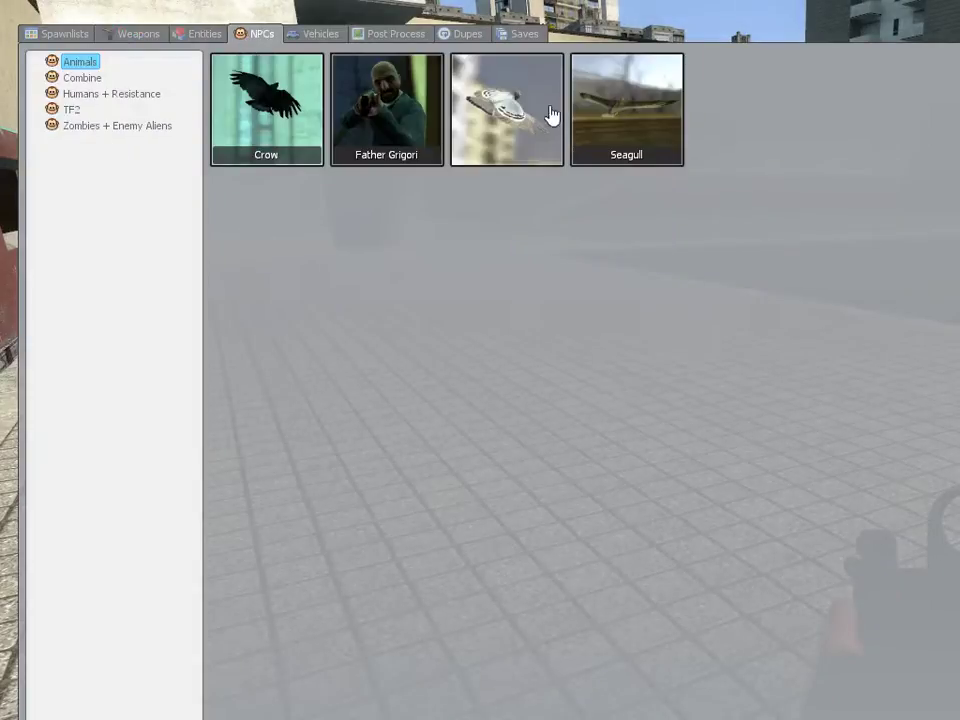
{"action": "left_click", "coordinate": [130, 95]}
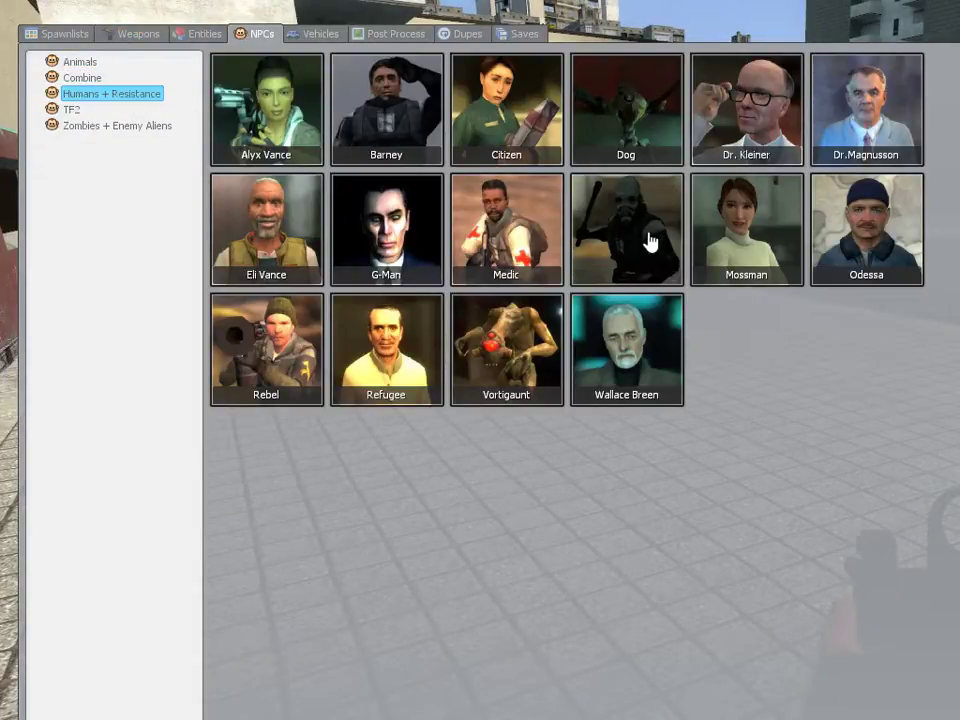
{"action": "left_click", "coordinate": [649, 240]}
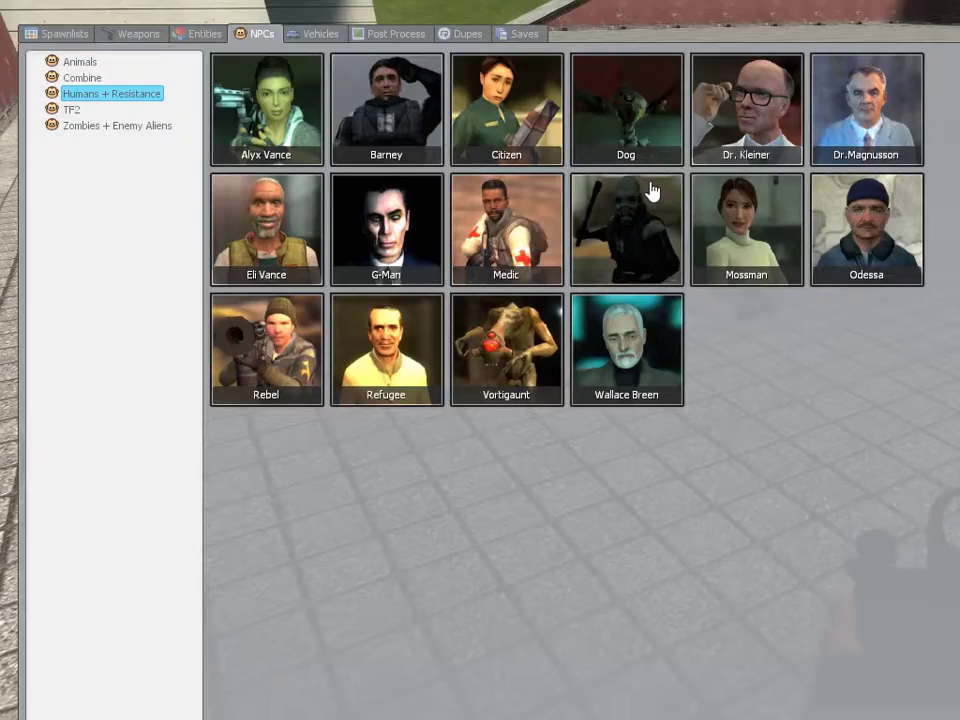
{"action": "left_click", "coordinate": [647, 191]}
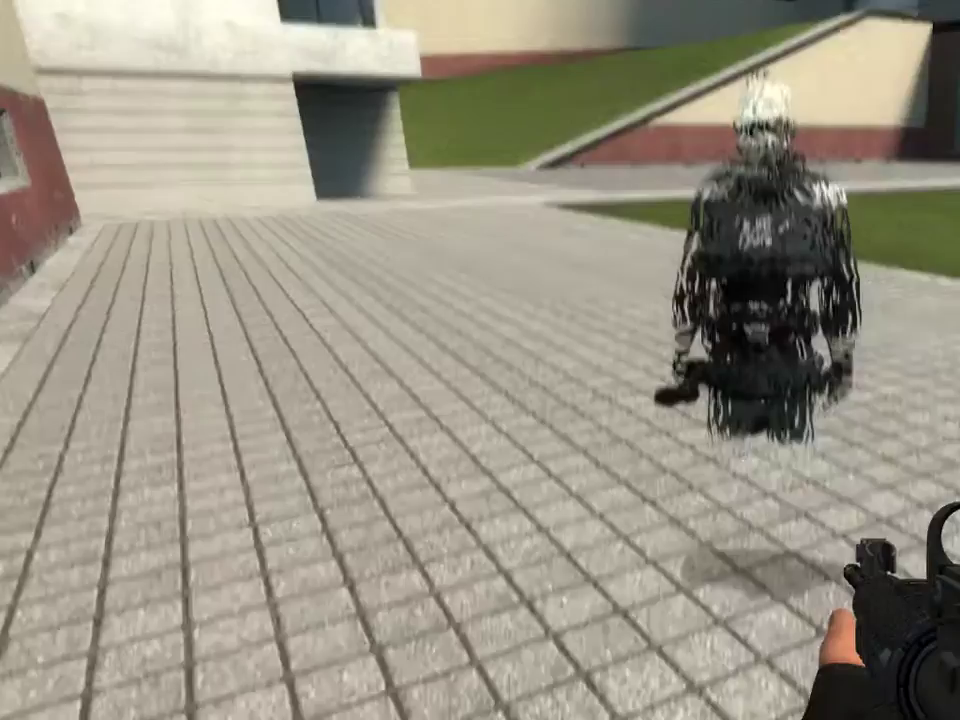
{"action": "left_click", "coordinate": [480, 360]}
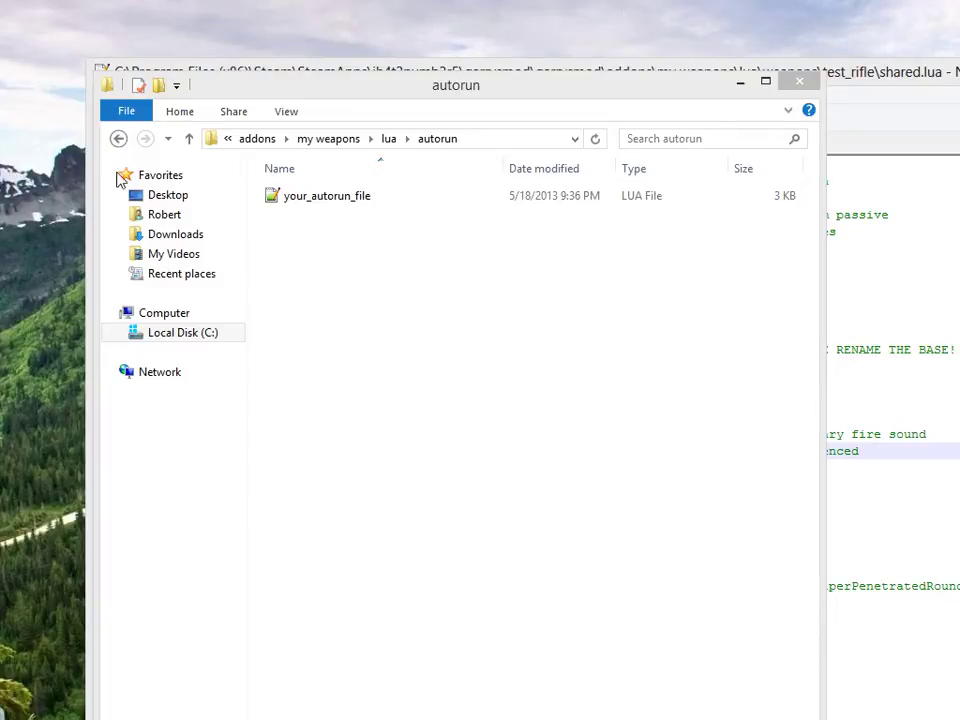
- In your_autorun_file.lua, change the weapon name m9k_acr on line 5 to test_rifle
{"action": "double_click", "coordinate": [326, 197]}
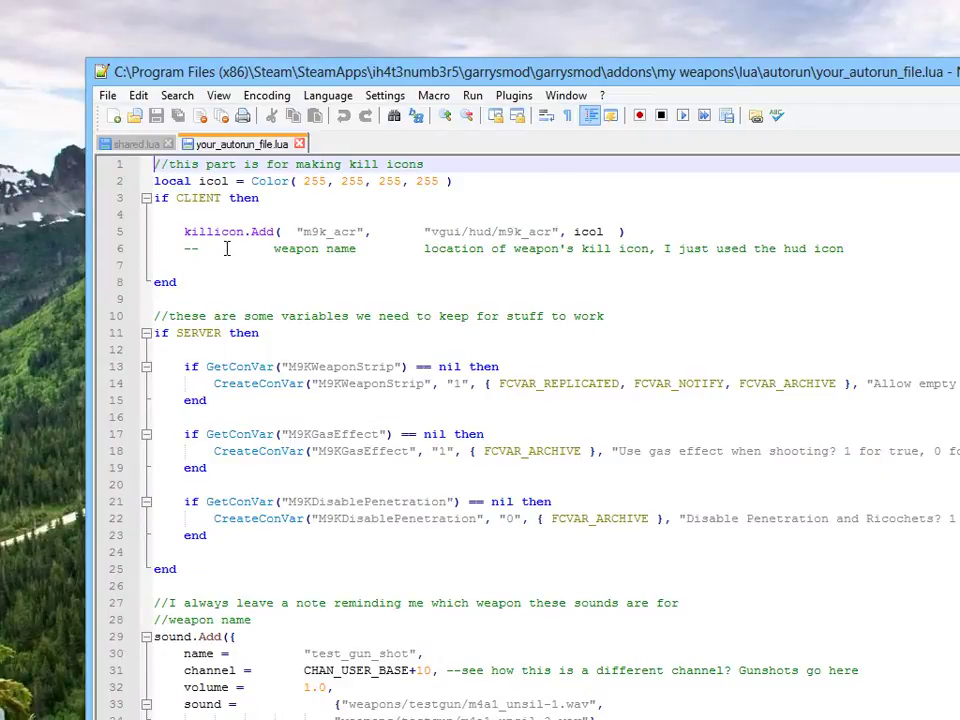
{"action": "double_click", "coordinate": [336, 231]}
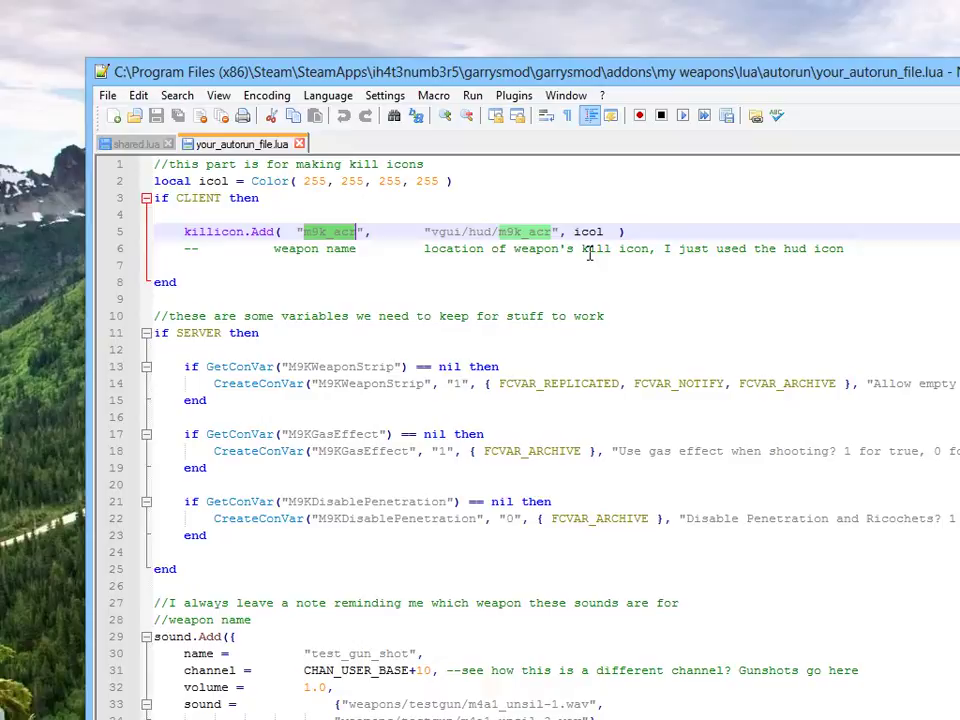
{"action": "type", "text": "test_ri"}
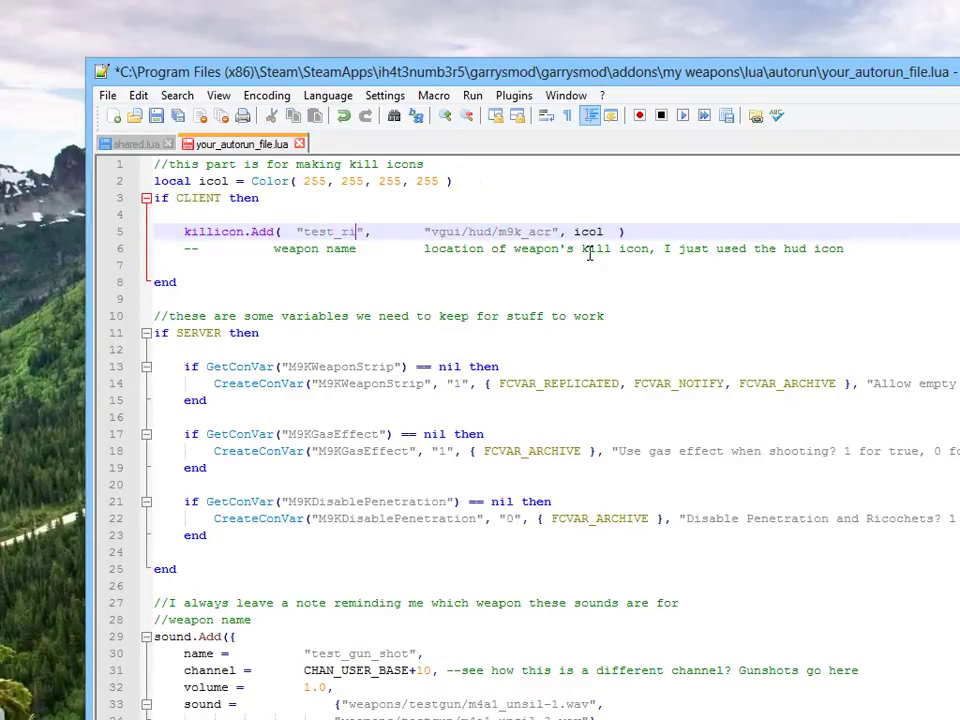
{"action": "type", "text": "fle"}
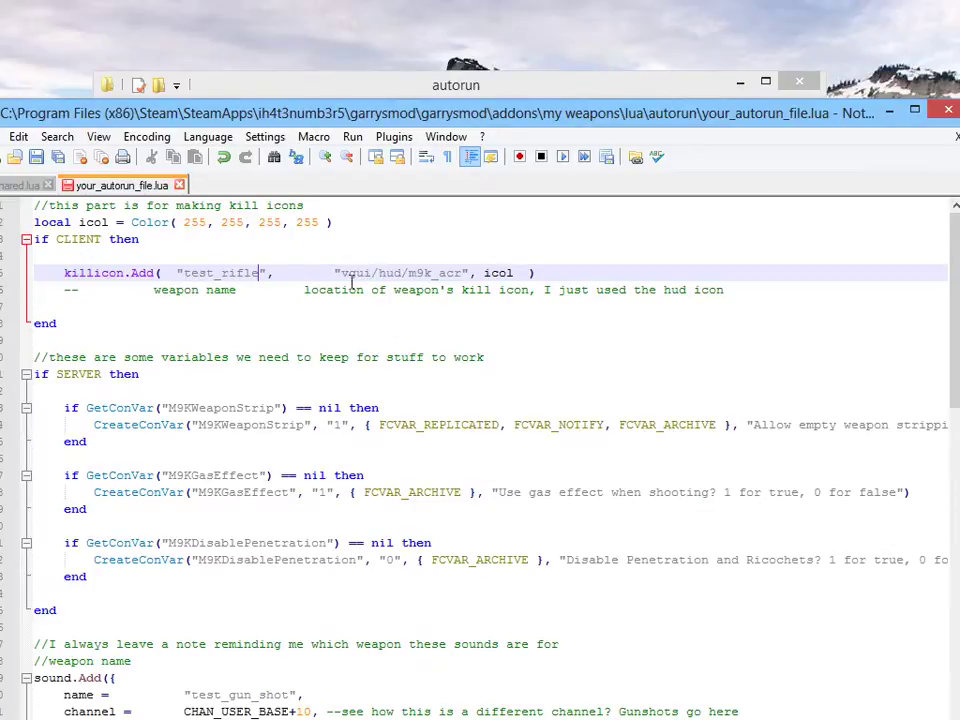
- Change the kill icon path on line 5 to vgui/hud/test_rifle and save the file
{"action": "left_click_drag", "start_coordinate": [465, 231], "coordinate": [552, 231]}
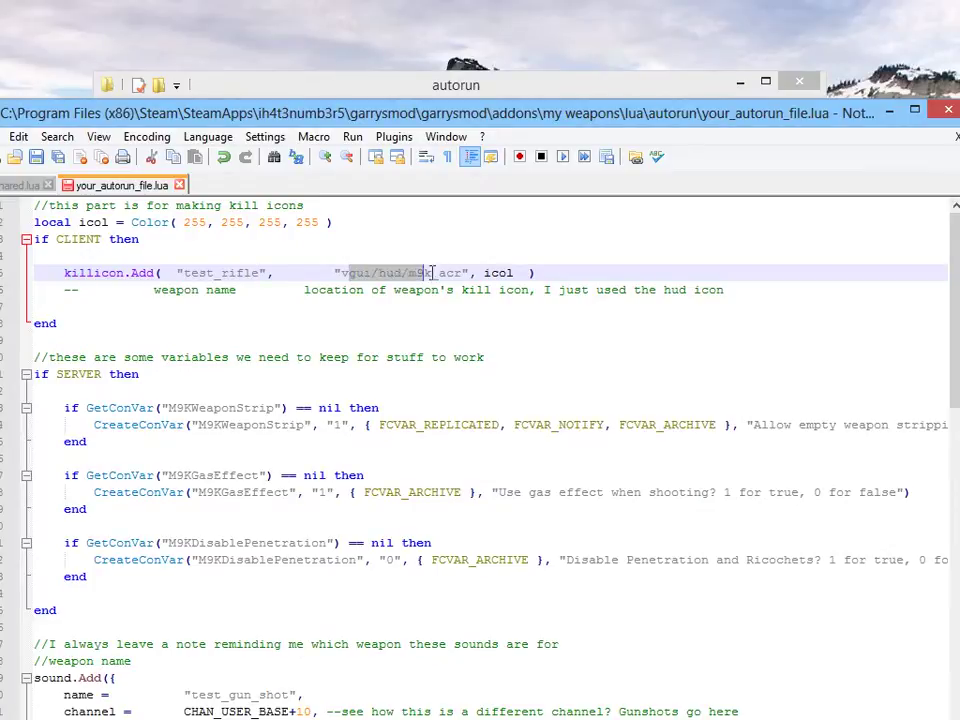
{"action": "left_click", "coordinate": [463, 272]}
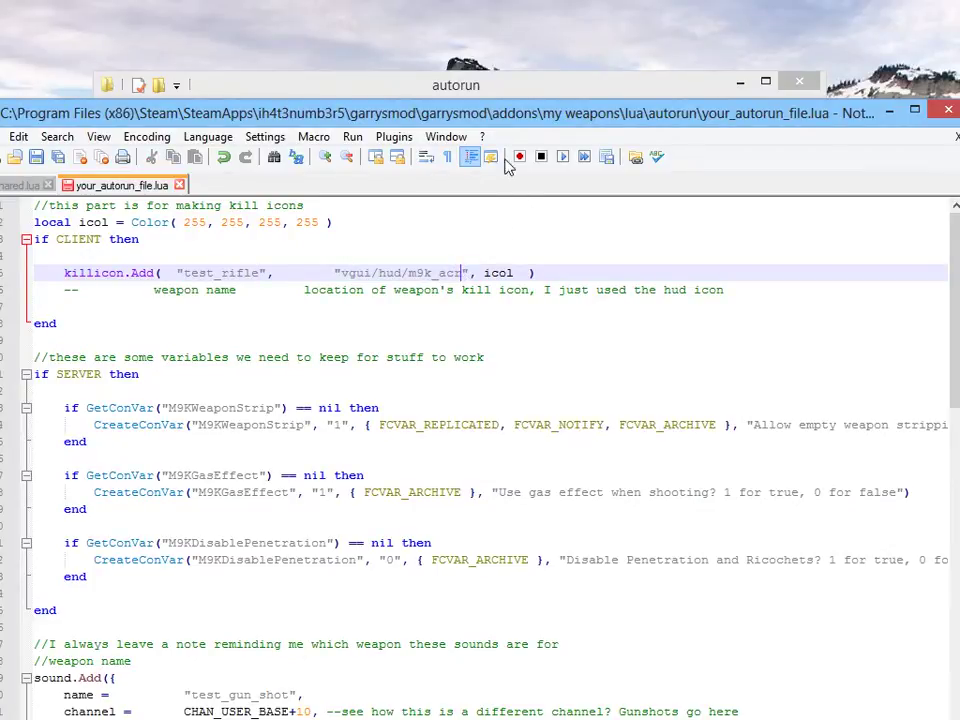
{"action": "left_click_drag", "start_coordinate": [549, 121], "coordinate": [567, 276]}
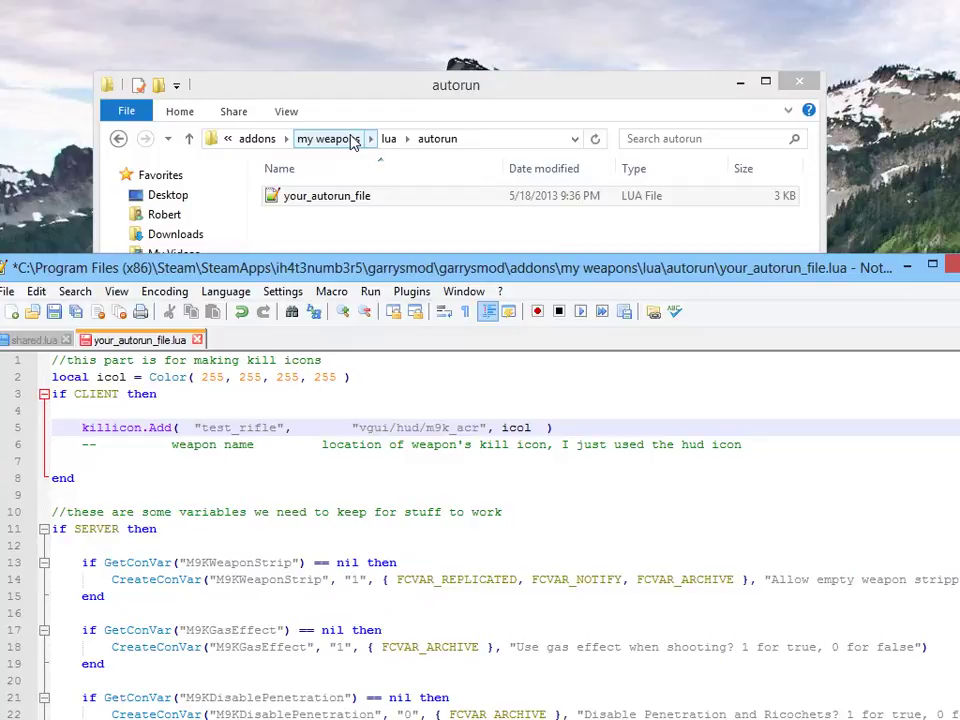
{"action": "key", "text": "BackSpace"}
{"action": "key", "text": "BackSpace"}
{"action": "key", "text": "BackSpace"}
{"action": "key", "text": "BackSpace"}
{"action": "key", "text": "BackSpace"}
{"action": "key", "text": "BackSpace"}
{"action": "key", "text": "BackSpace"}
{"action": "type", "text": "test_rifle"}
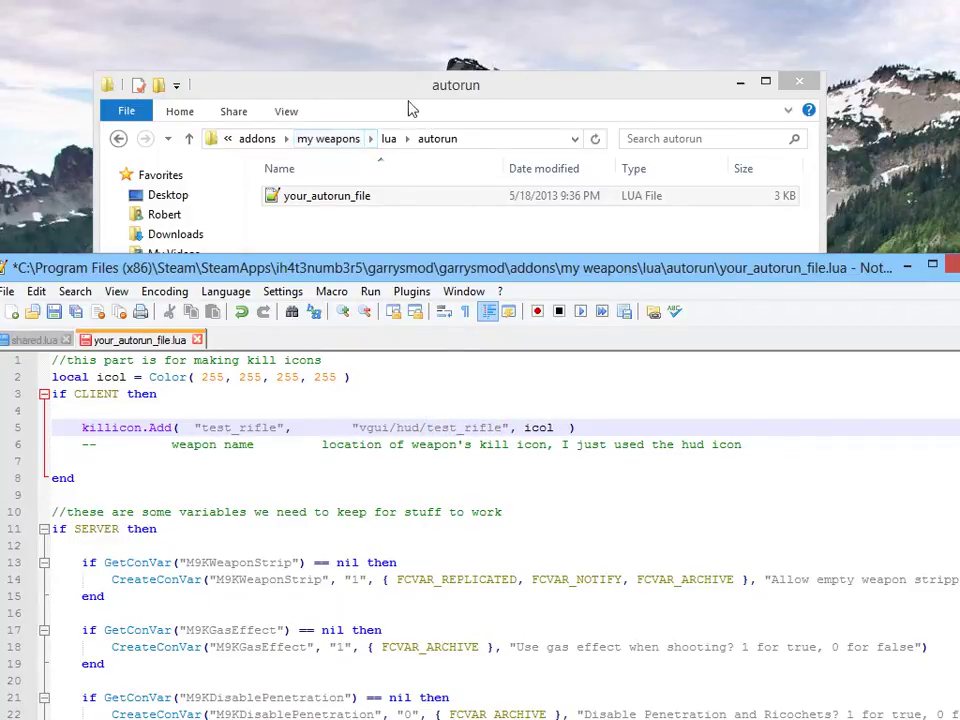
{"action": "left_click_drag", "start_coordinate": [122, 267], "coordinate": [122, 238]}
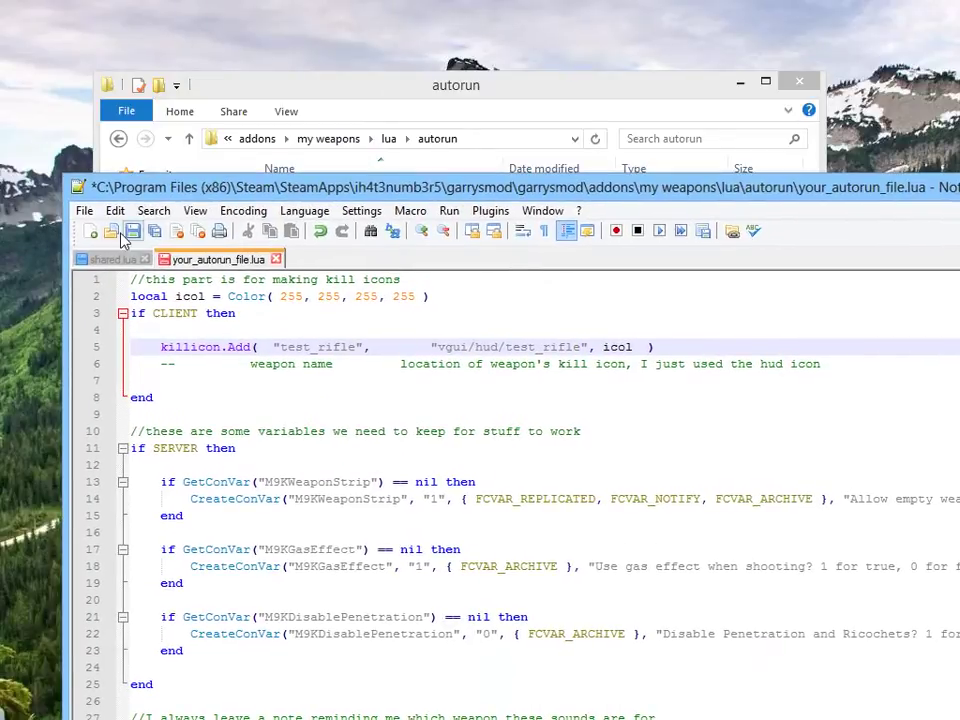
{"action": "left_click", "coordinate": [134, 231]}
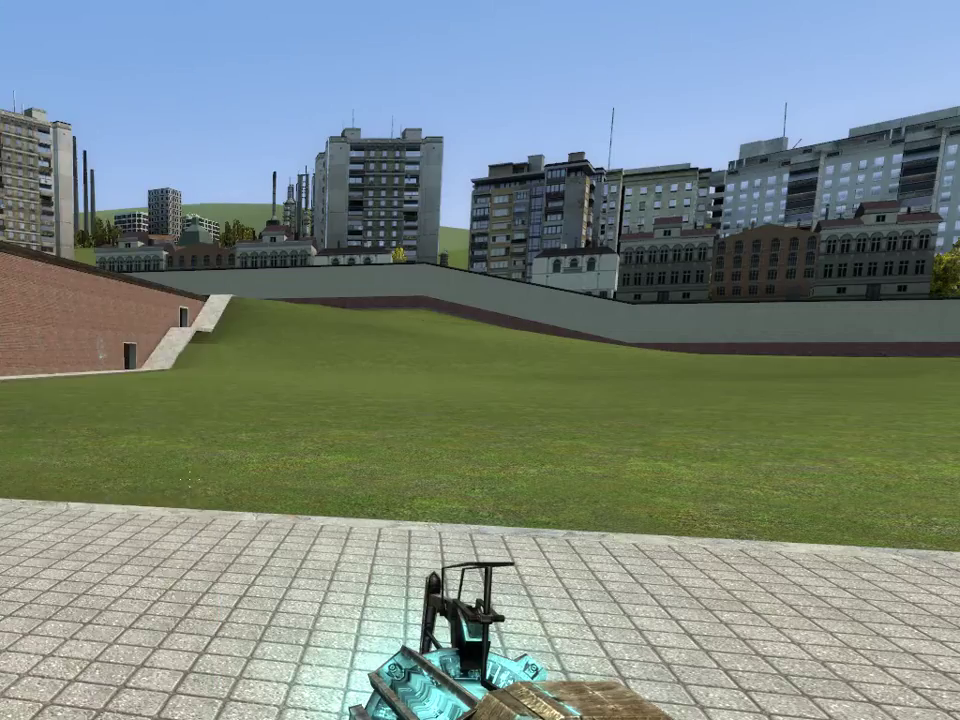
- Spawn three Metro Police officers from the NPC spawn list
{"action": "key", "text": "q"}
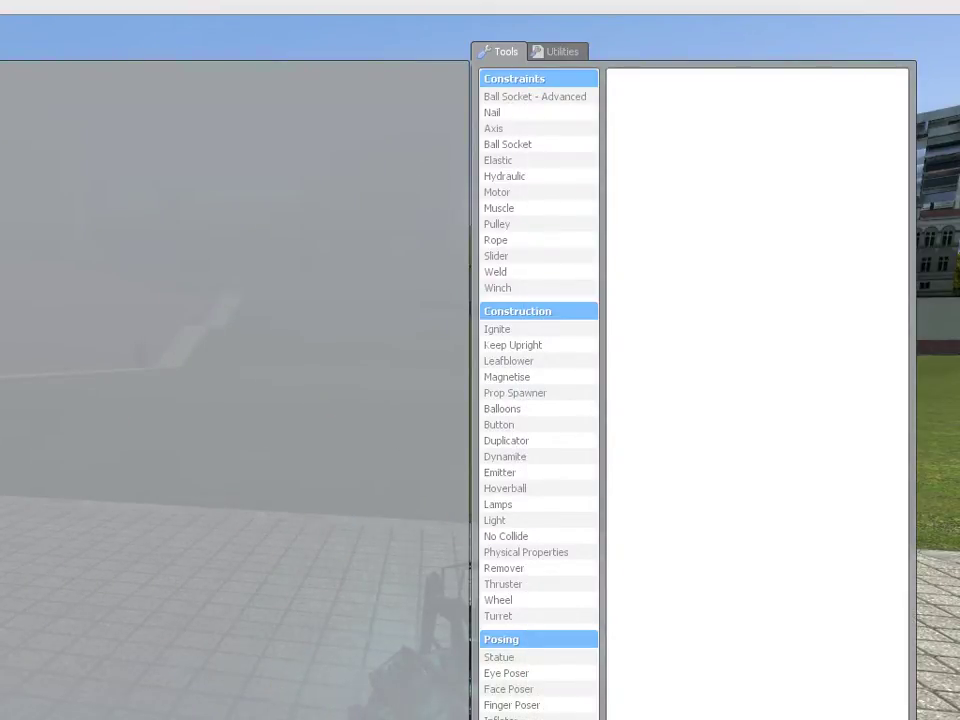
{"action": "key", "text": "q"}
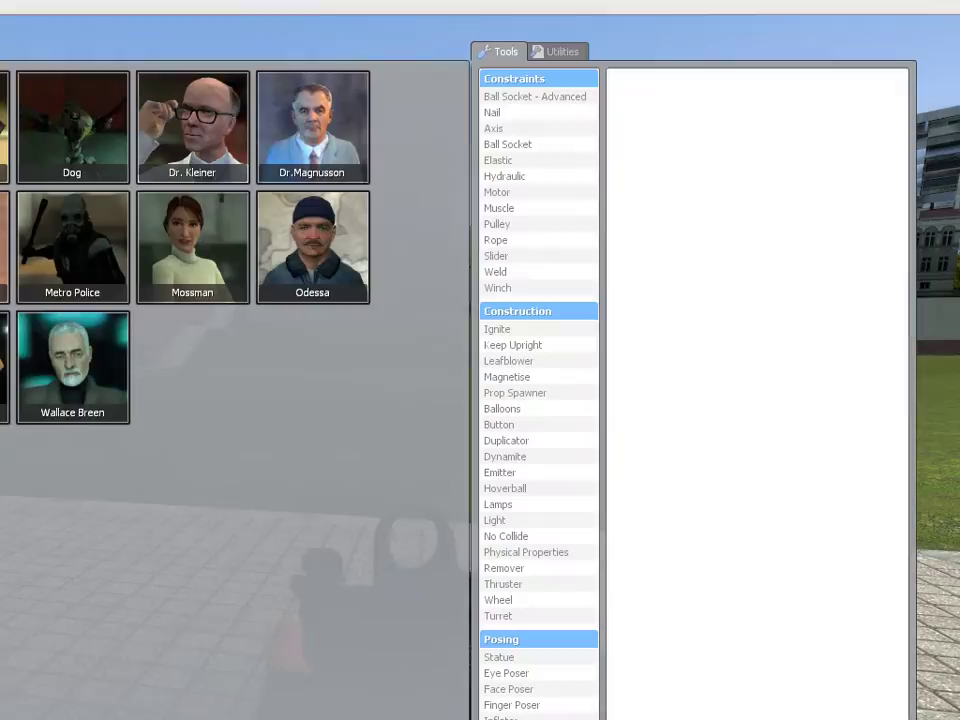
{"action": "left_click", "coordinate": [107, 260]}
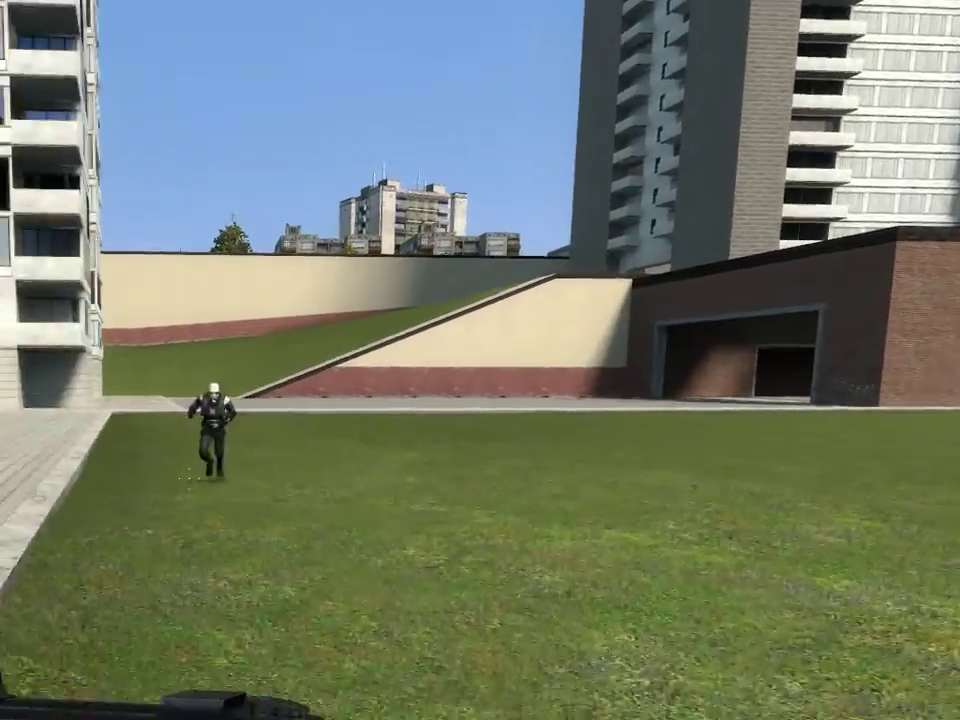
{"action": "key", "text": "q"}
{"action": "left_click", "coordinate": [103, 259]}
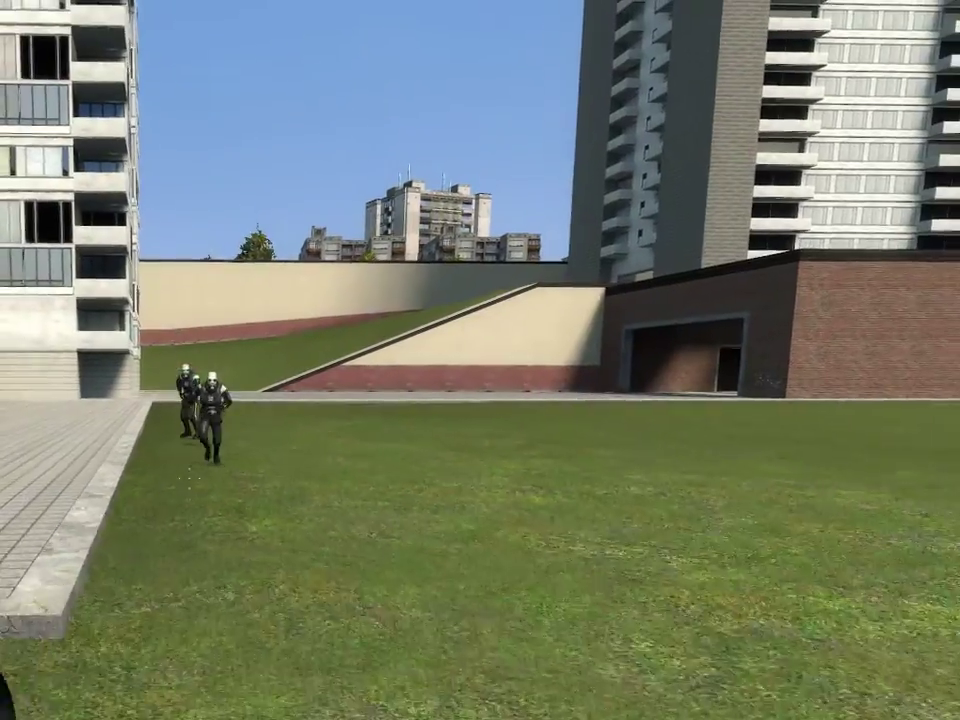
{"action": "key", "text": "q"}
{"action": "left_click", "coordinate": [90, 293]}
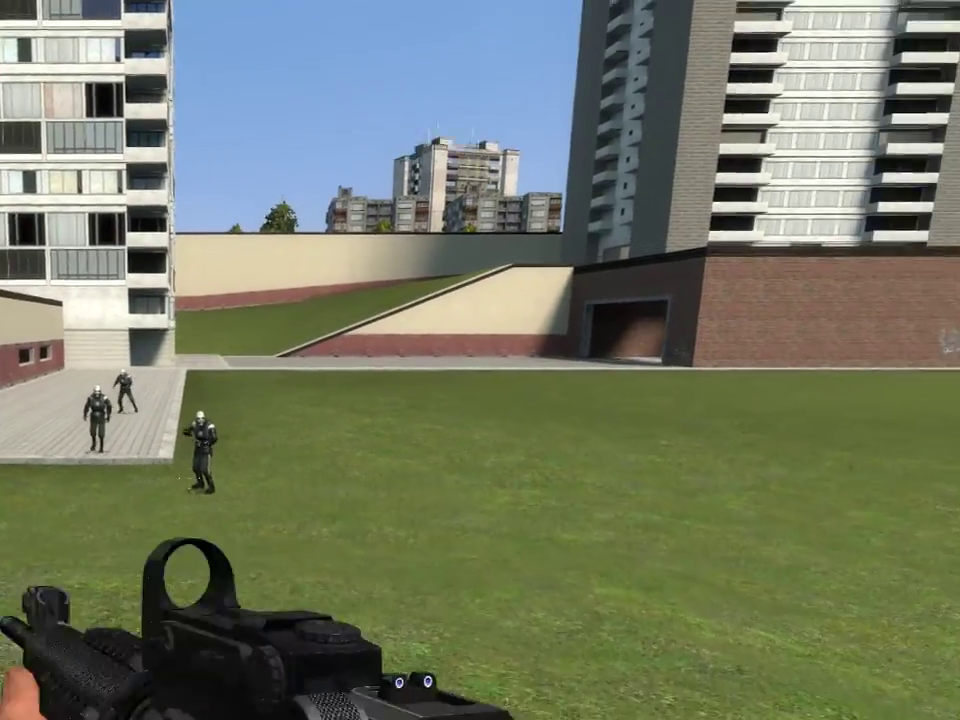
- Shoot the Metro Police officers with the test rifle until they die
{"action": "left_click", "coordinate": [480, 360]}
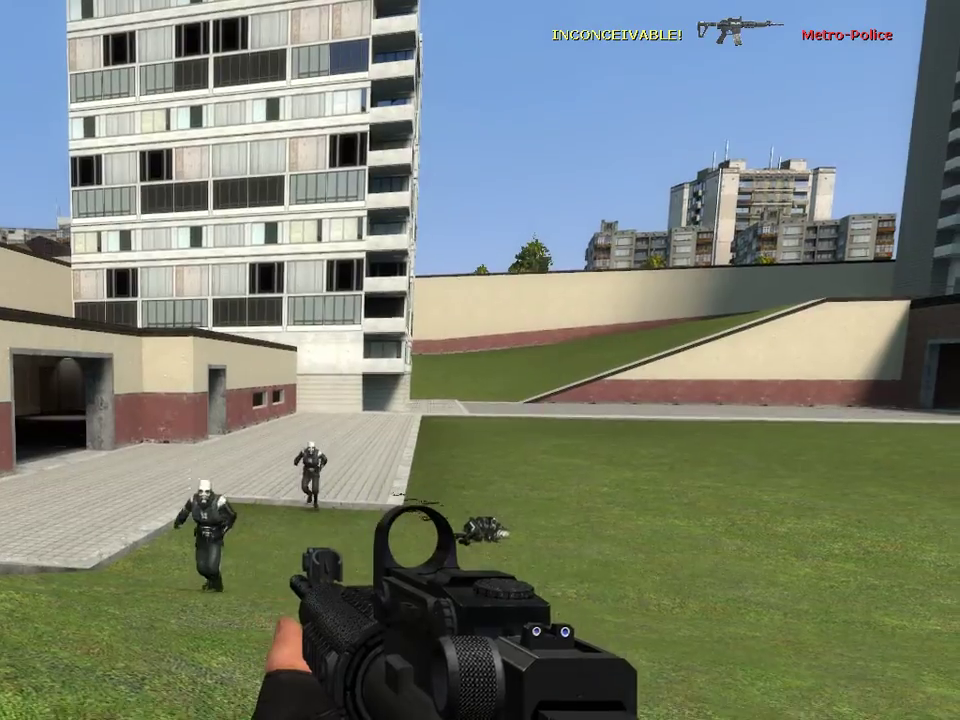
{"action": "left_click", "coordinate": [480, 360]}
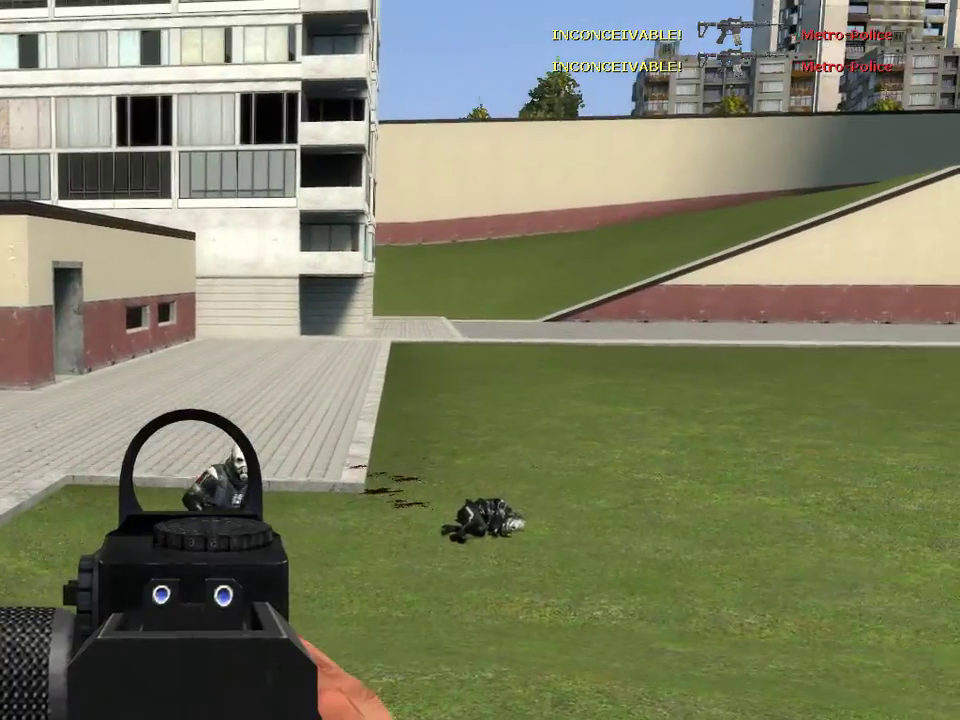
{"action": "left_click", "coordinate": [480, 360]}
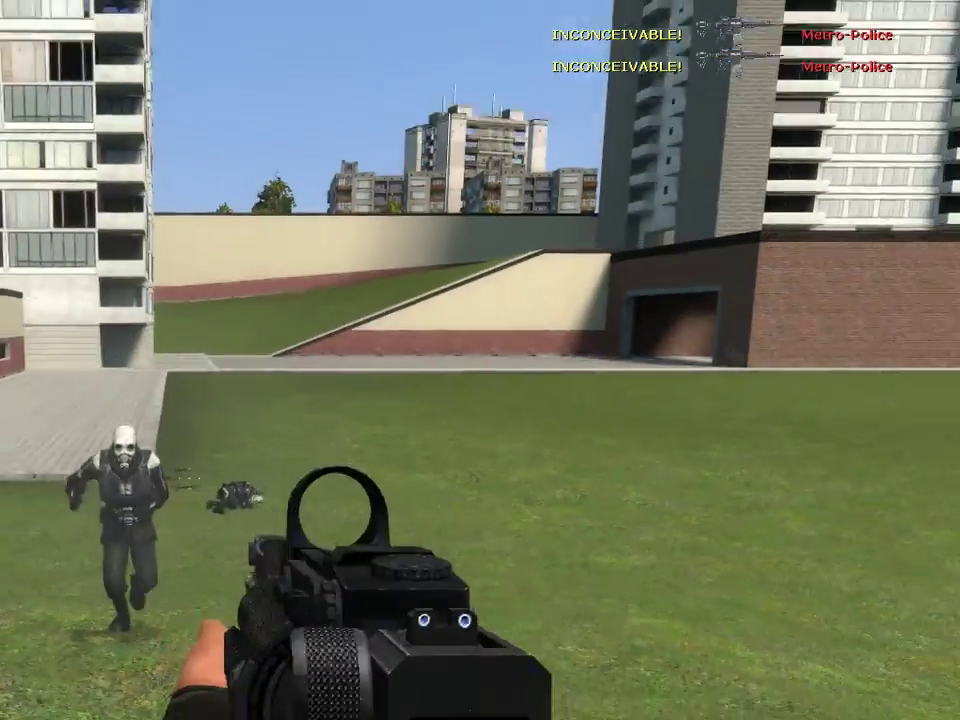
{"action": "left_click", "coordinate": [480, 360]}
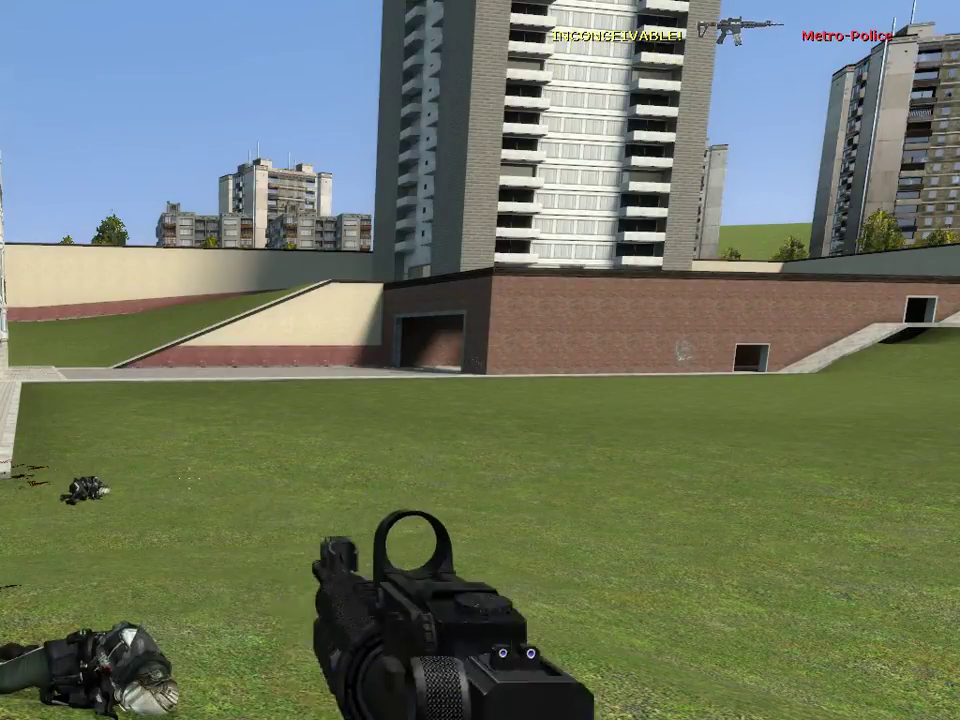
- Spawn a citizen on the grass, kill it with an aimed rifle shot, and return to the game
{"action": "key", "text": "q"}
{"action": "left_click", "coordinate": [92, 294]}
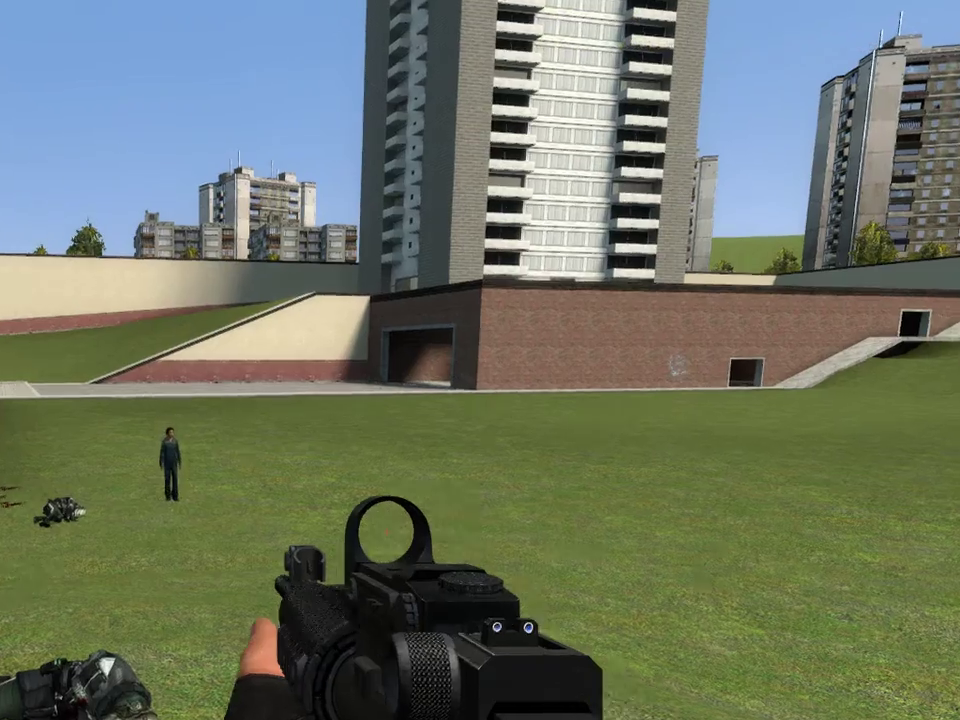
{"action": "right_click", "coordinate": [480, 360]}
{"action": "left_click", "coordinate": [480, 360]}
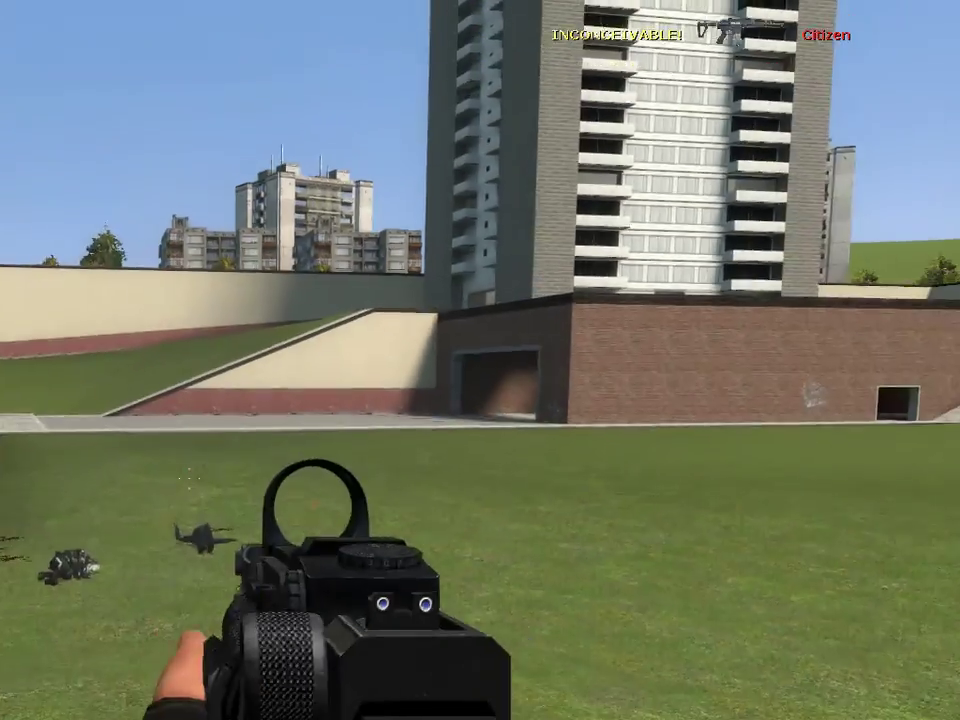
{"action": "key", "text": "q"}
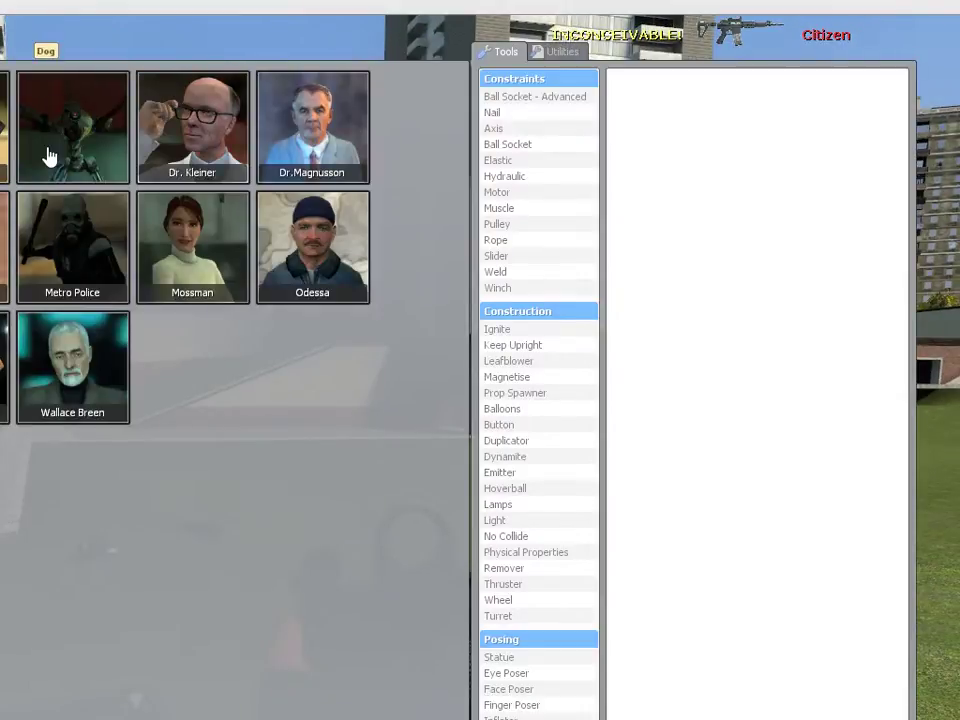
{"action": "key", "text": "q"}
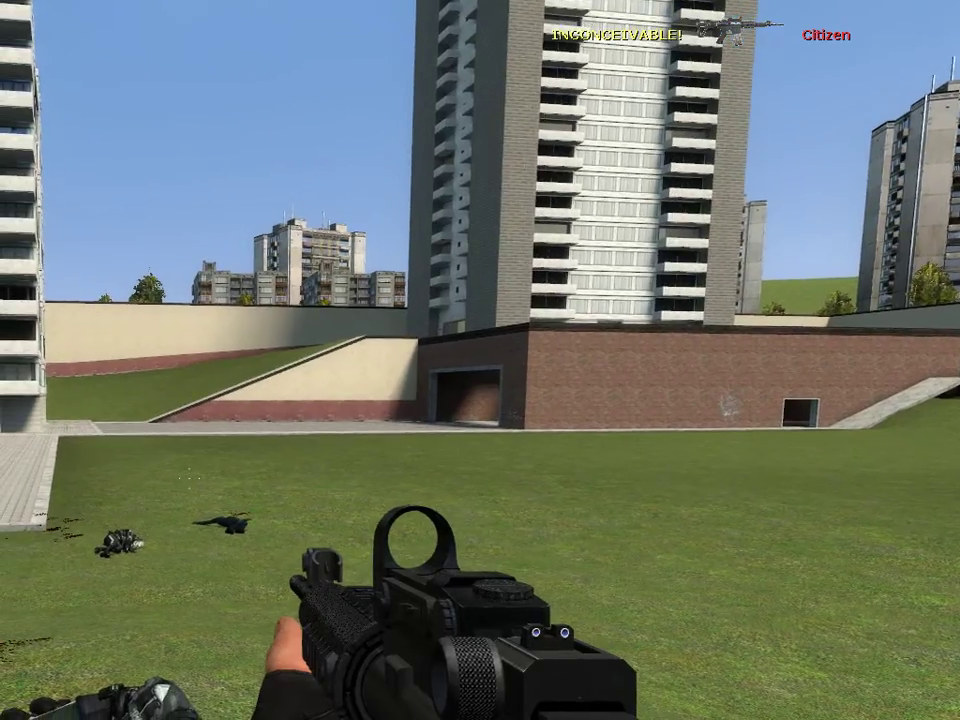